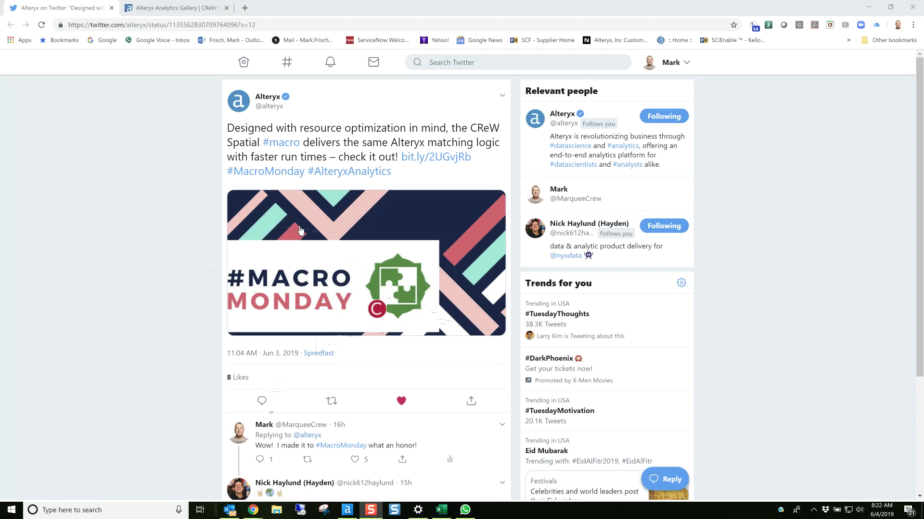
Review the CReW Spatial Match macro page in the Alteryx Analytics Gallery and return to the tweet.
{"action": "mouse_move", "coordinate": [236, 513]}
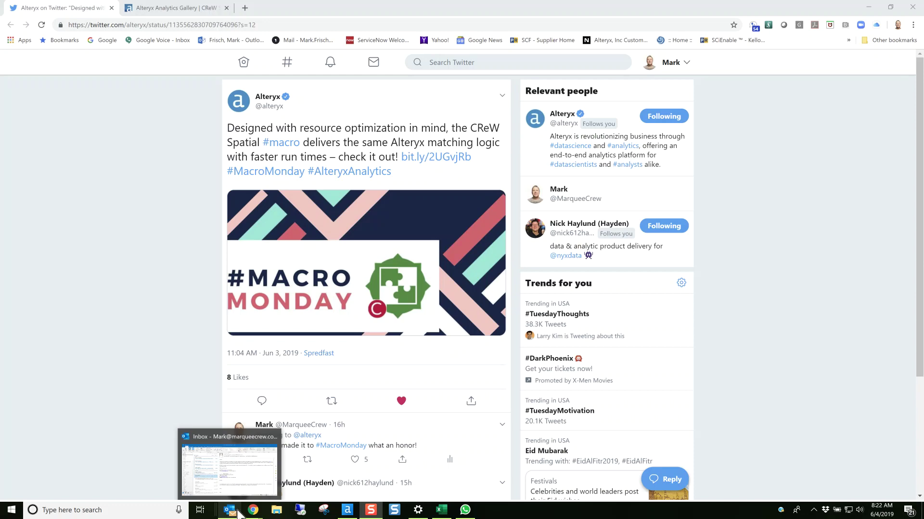
{"action": "left_click", "coordinate": [168, 9]}
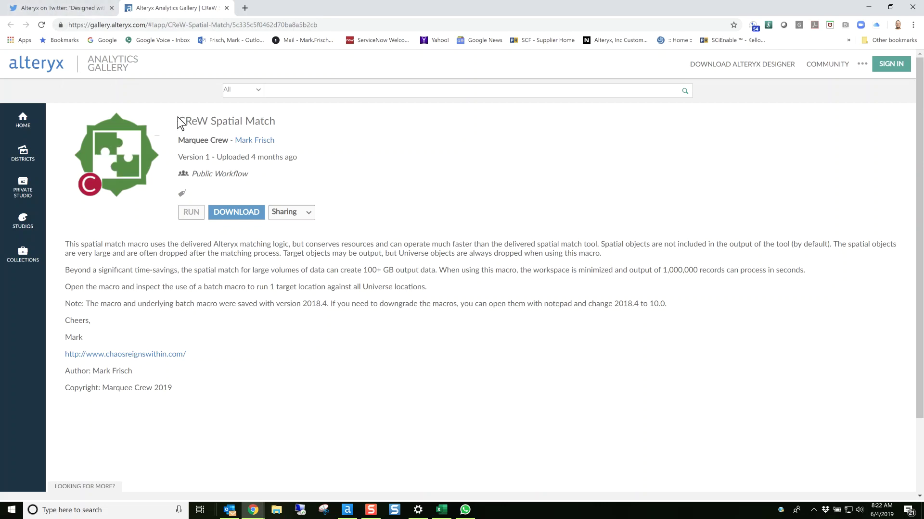
{"action": "left_click", "coordinate": [64, 8]}
Switch to Alteryx Designer and examine the 1,000-row Alteryx Spatial Match workflow's inputs, row generators, match settings, matched output and run messages.
{"action": "left_click", "coordinate": [347, 511]}
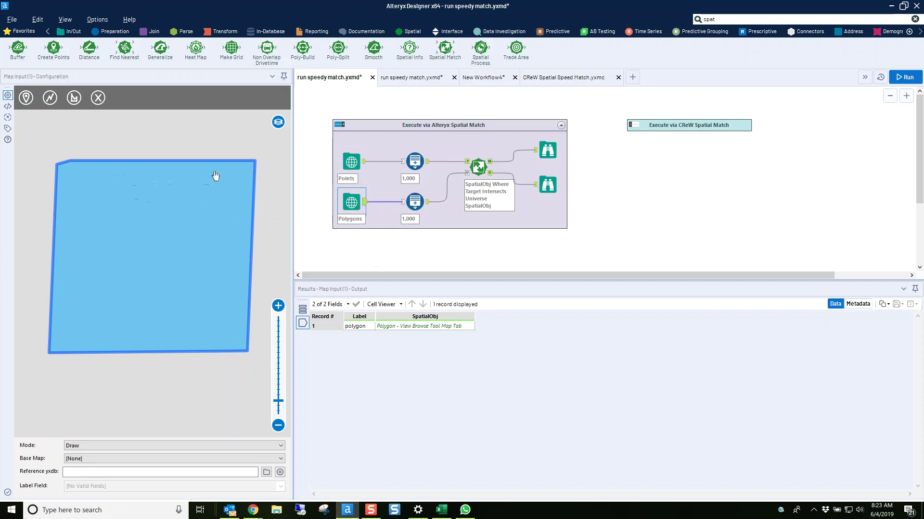
{"action": "left_click", "coordinate": [345, 159]}
{"action": "mouse_move", "coordinate": [152, 248]}
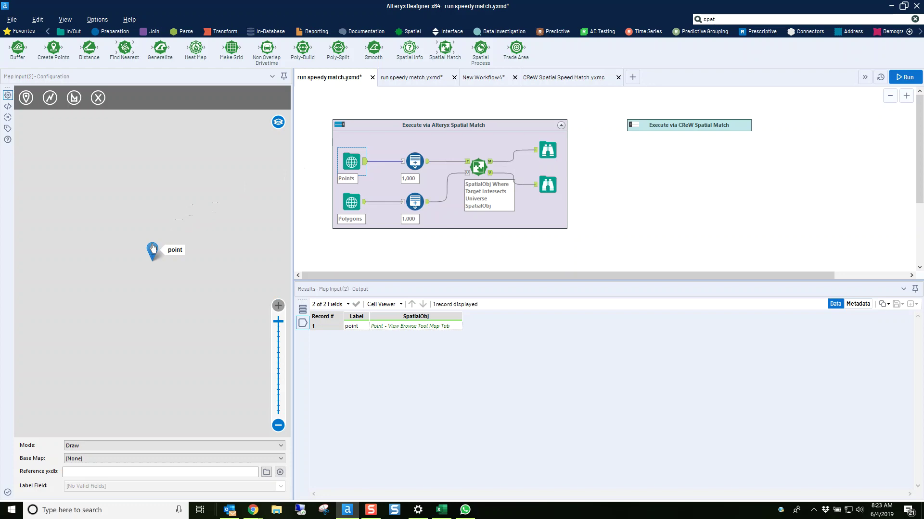
{"action": "left_click", "coordinate": [349, 205]}
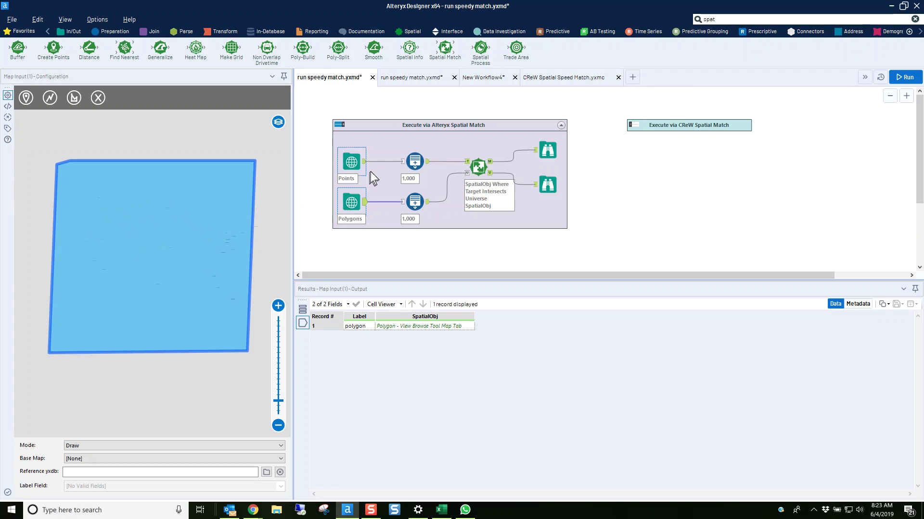
{"action": "left_click", "coordinate": [412, 156]}
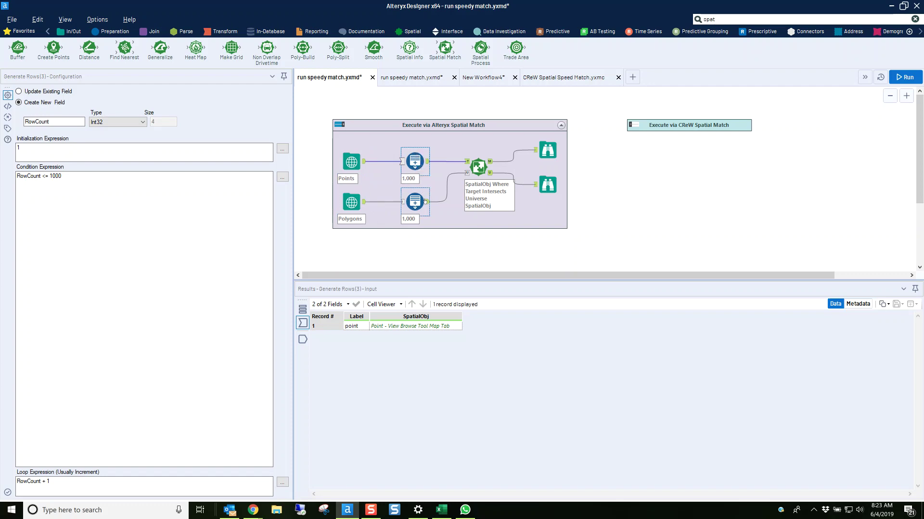
{"action": "left_click", "coordinate": [481, 166]}
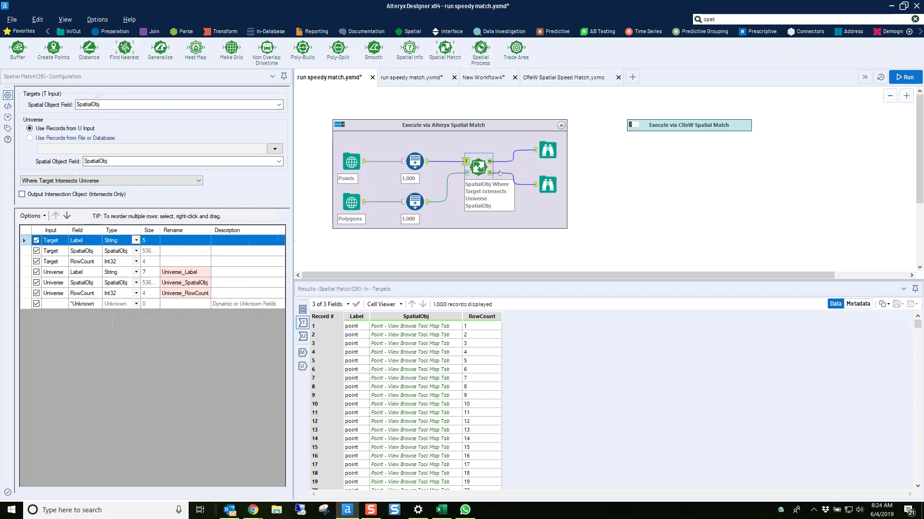
{"action": "left_click", "coordinate": [547, 152]}
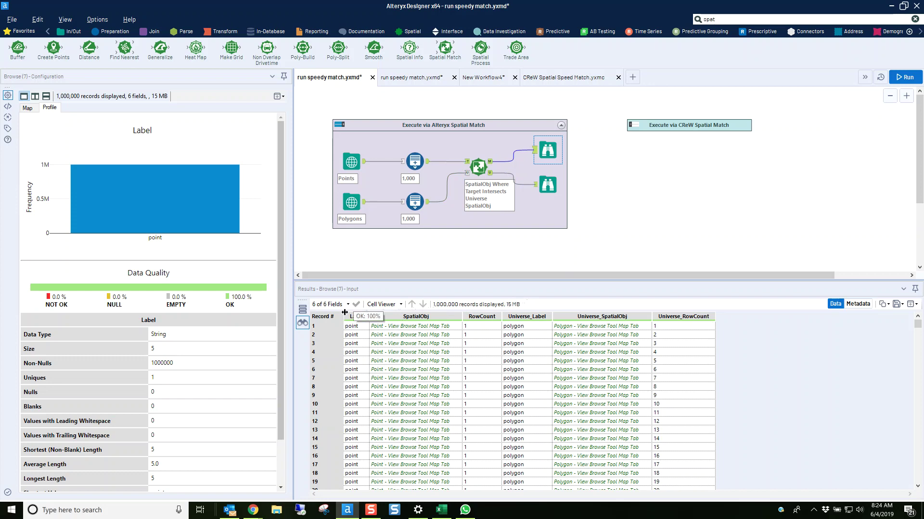
{"action": "left_click", "coordinate": [423, 239]}
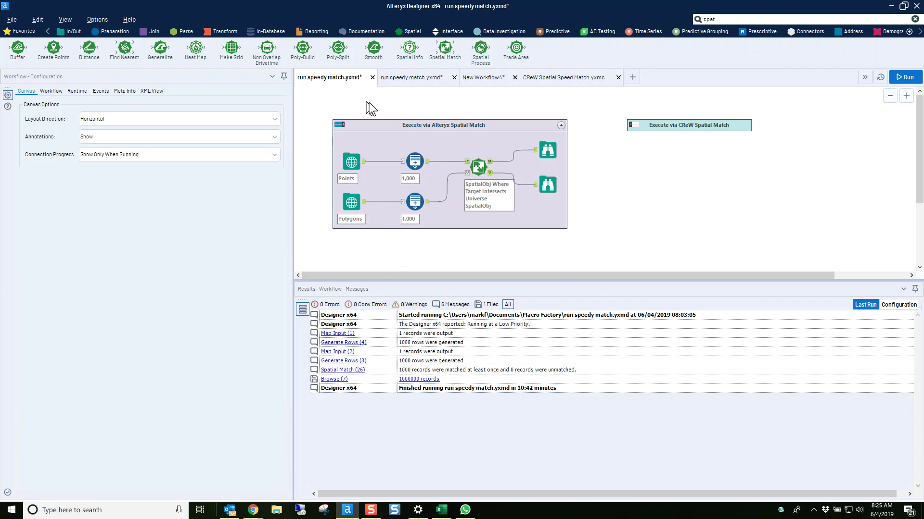
Run the second run speedy match workflow with 100 points and 100 polygons, and show its run messages.
{"action": "left_click", "coordinate": [417, 81]}
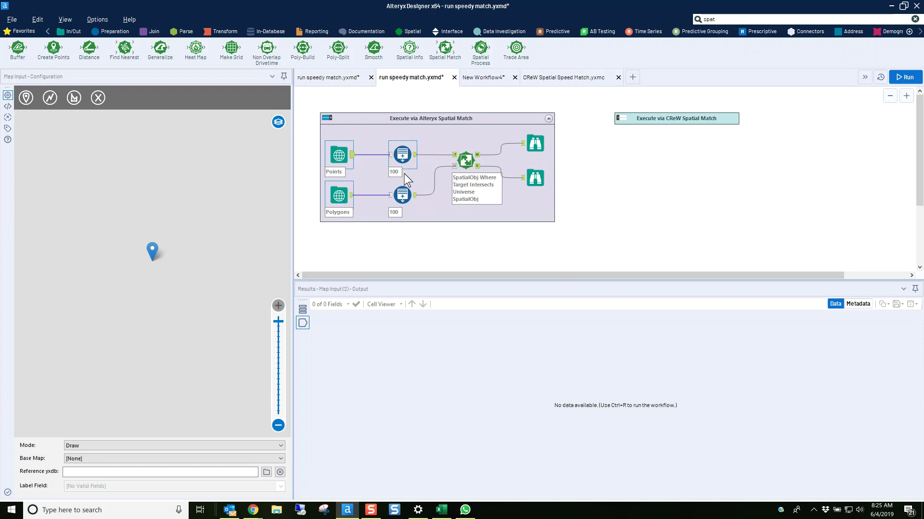
{"action": "left_click", "coordinate": [403, 195]}
{"action": "key", "text": "ctrl+r"}
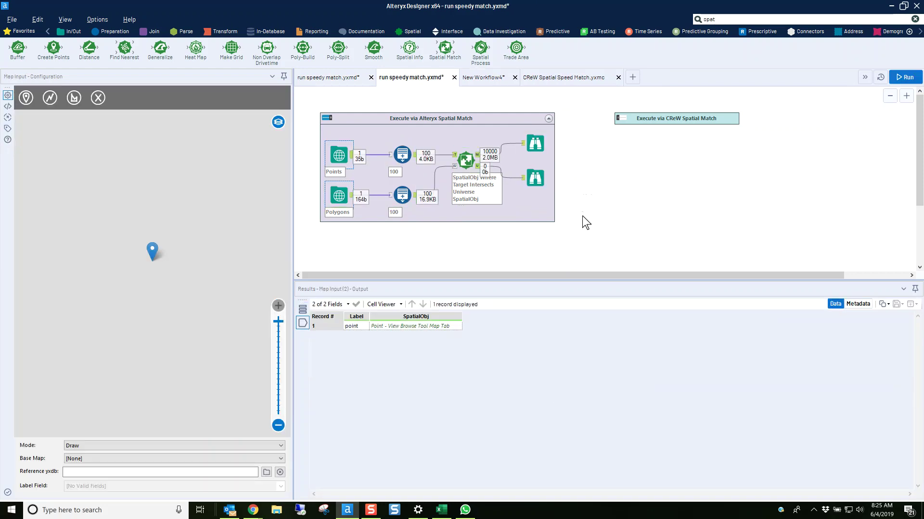
{"action": "left_click", "coordinate": [582, 216]}
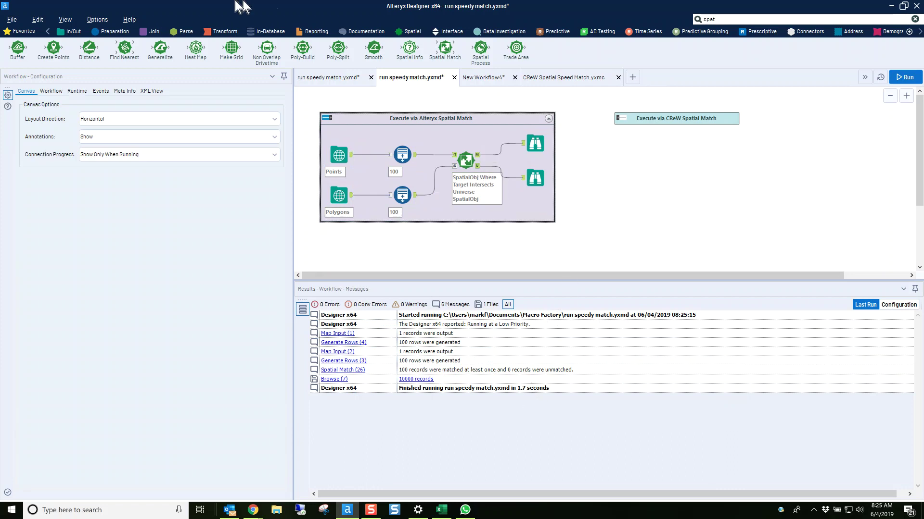
Disable the Alteryx Spatial Match container, enable the CReW Spatial Match container and show the CReW macro's configuration.
{"action": "left_click", "coordinate": [326, 117]}
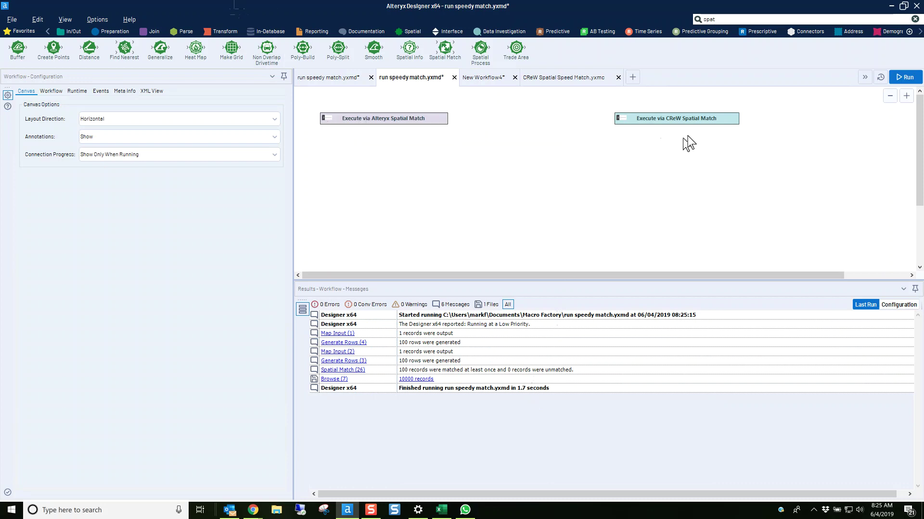
{"action": "left_click", "coordinate": [621, 119]}
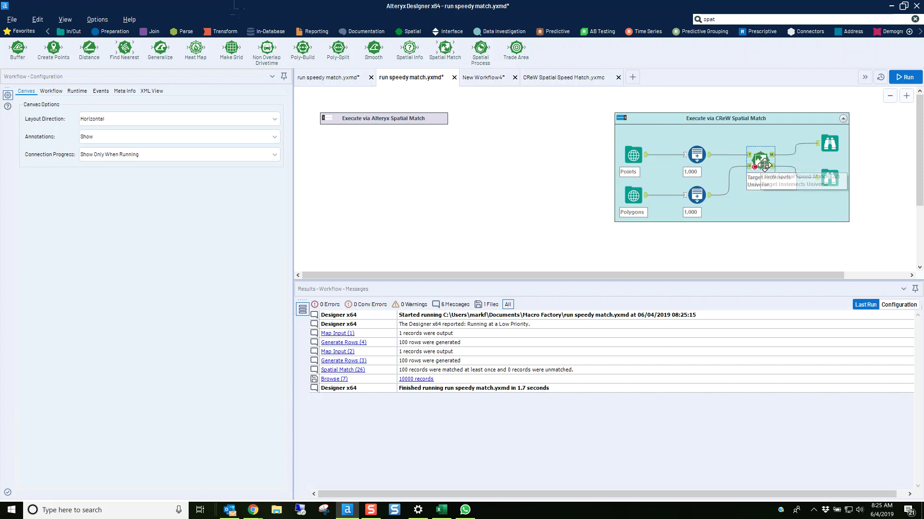
{"action": "left_click", "coordinate": [762, 163]}
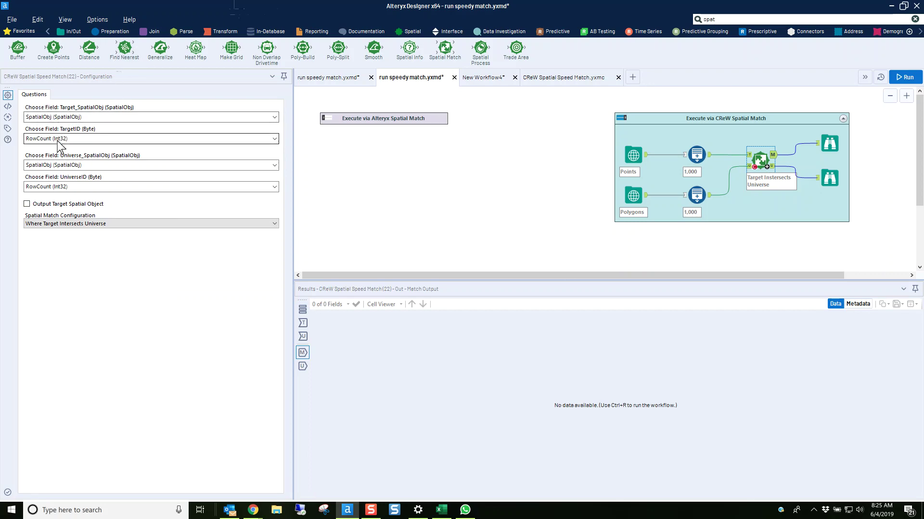
Re-enable the Alteryx Spatial Match container and compare its match settings and matched output with the CReW macro's configuration.
{"action": "left_click", "coordinate": [329, 119]}
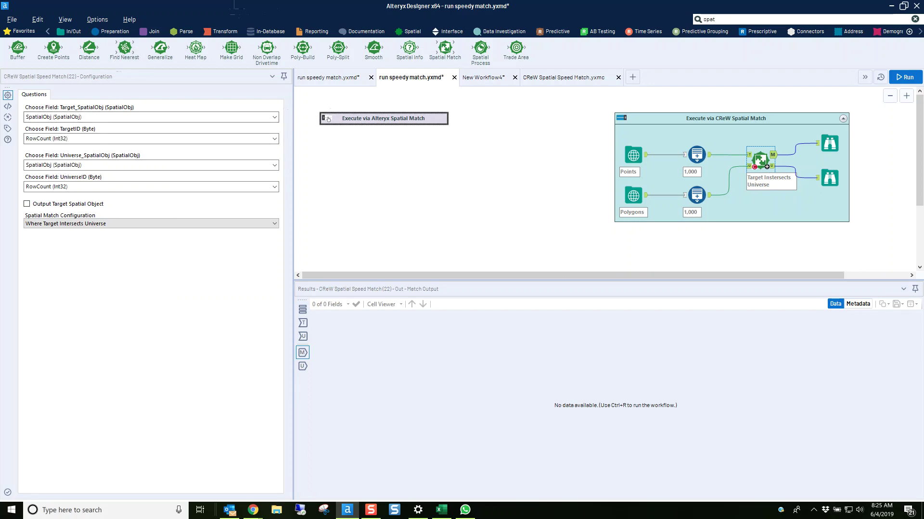
{"action": "left_click", "coordinate": [465, 158]}
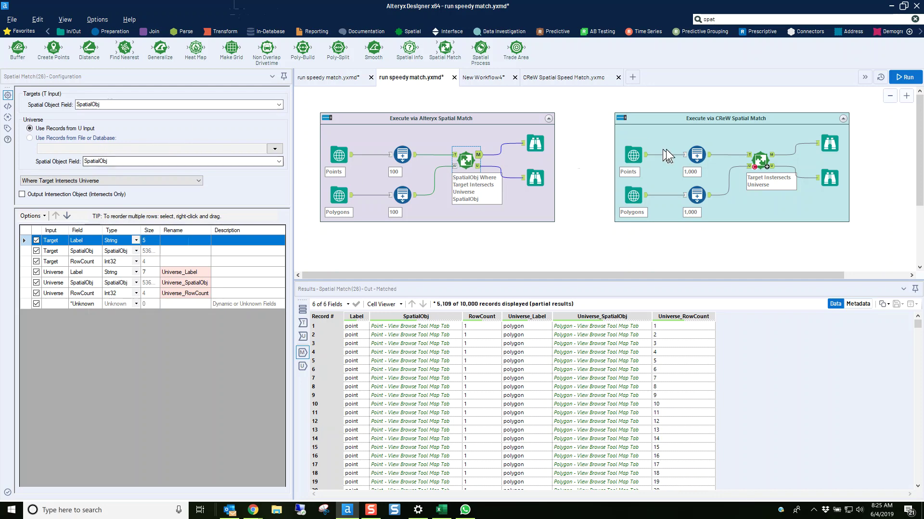
{"action": "left_click", "coordinate": [759, 158]}
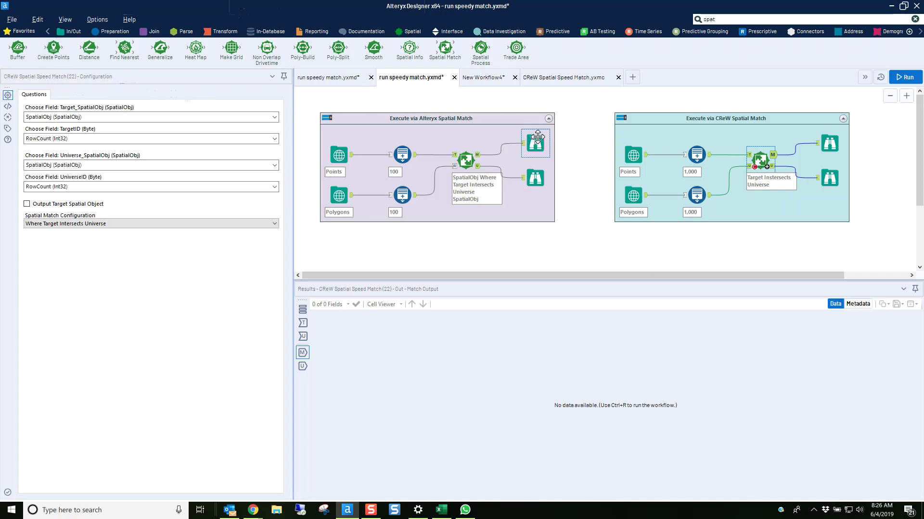
{"action": "left_click", "coordinate": [535, 143]}
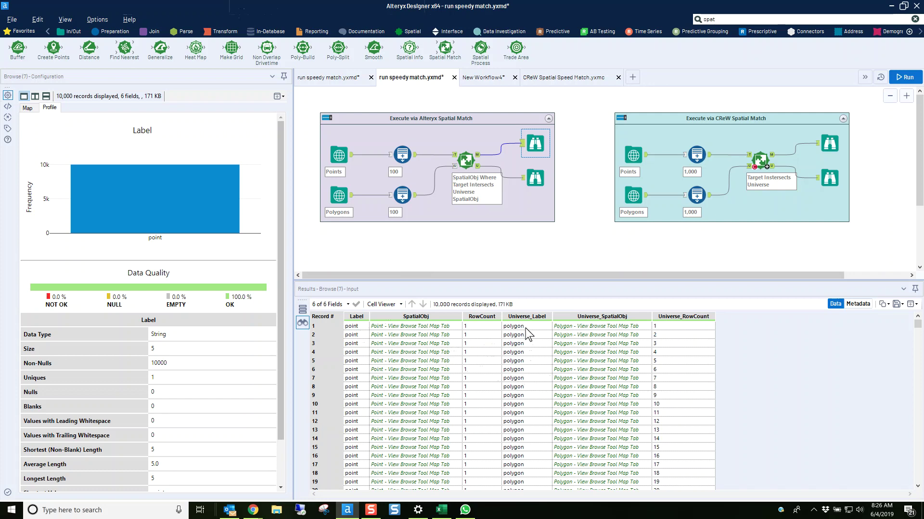
Examine the spatial match types offered in the CReW macro's configuration, keeping Where Target Intersects Universe.
{"action": "left_click", "coordinate": [760, 158]}
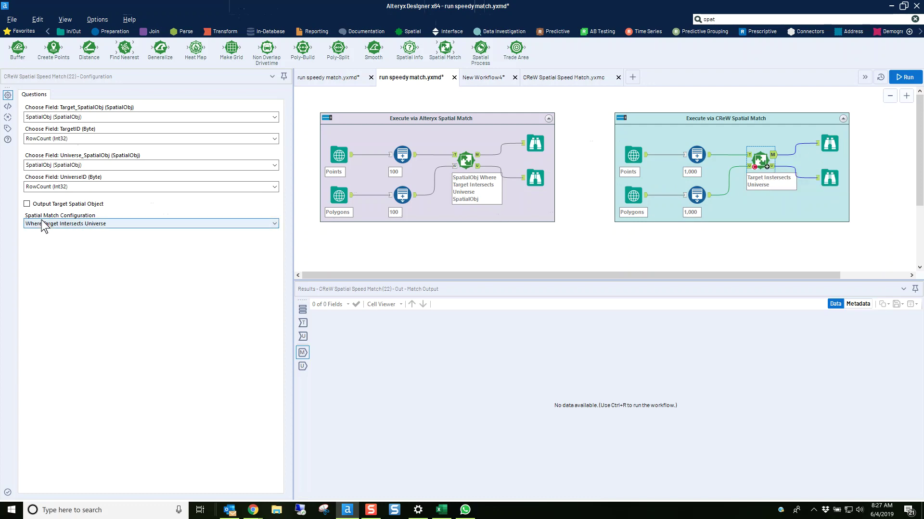
{"action": "left_click", "coordinate": [275, 222]}
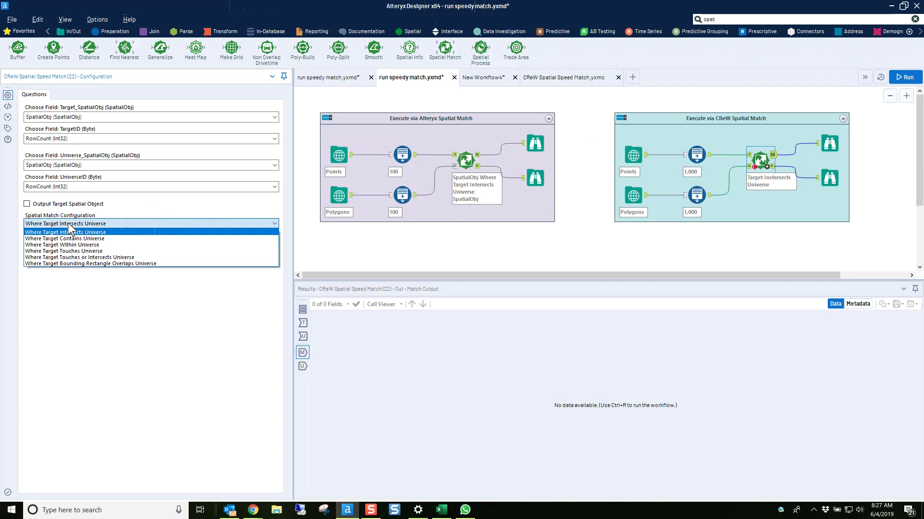
{"action": "left_click", "coordinate": [112, 204]}
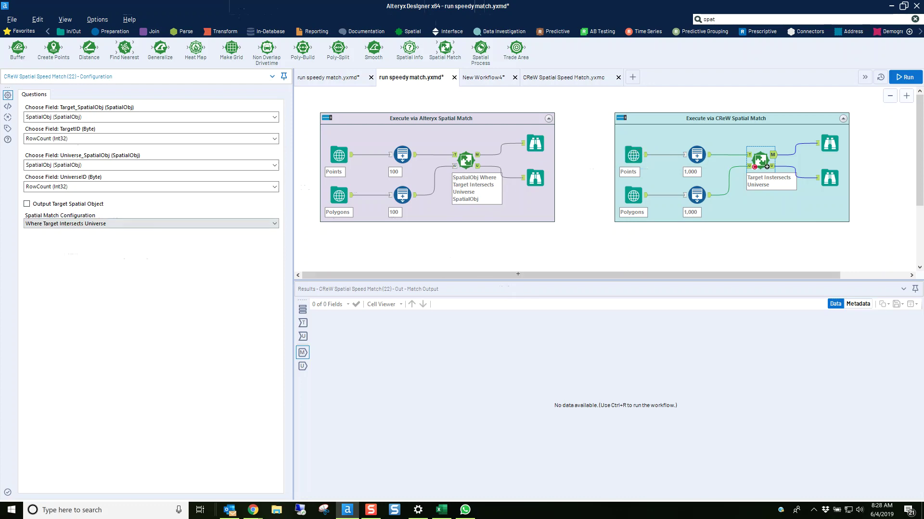
Disable the Alteryx Spatial Match container, check the 1,000-row Alteryx run time, and run the CReW Spatial Match workflow.
{"action": "left_click", "coordinate": [327, 118]}
{"action": "left_click", "coordinate": [676, 118]}
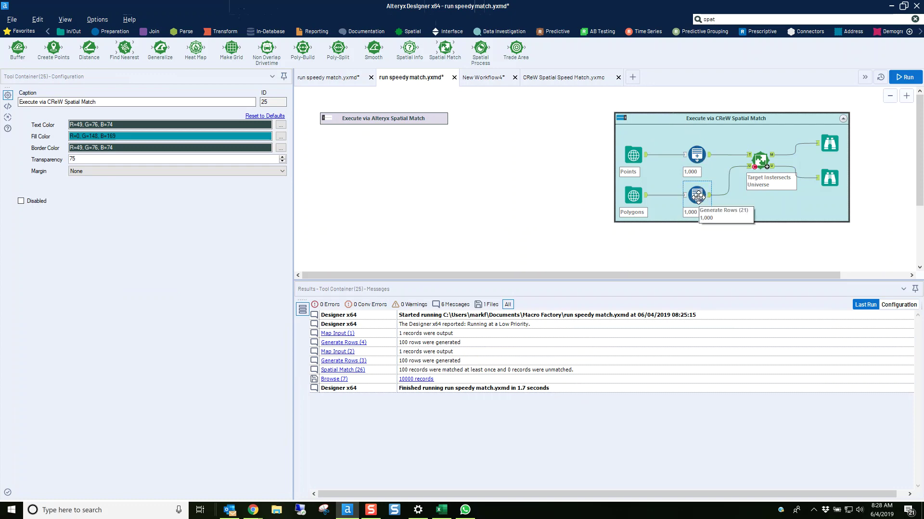
{"action": "left_click", "coordinate": [339, 81]}
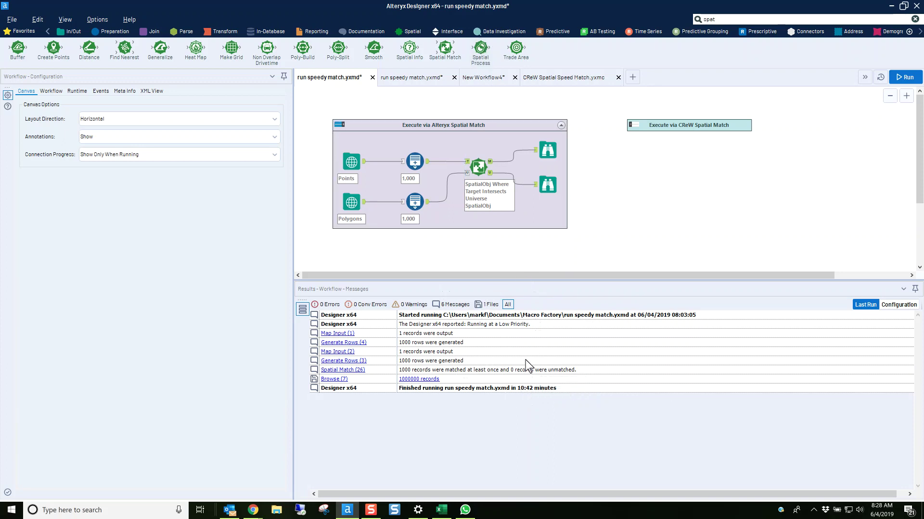
{"action": "left_click", "coordinate": [417, 81]}
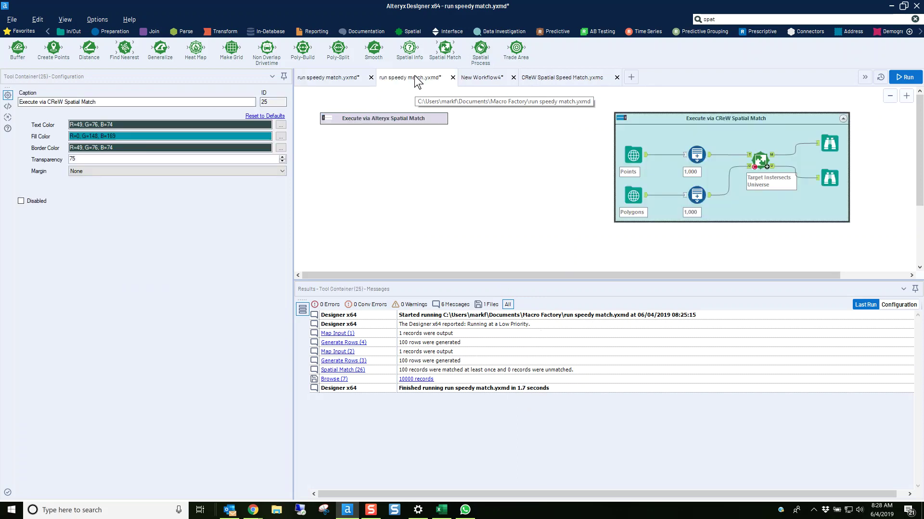
{"action": "left_click", "coordinate": [907, 77]}
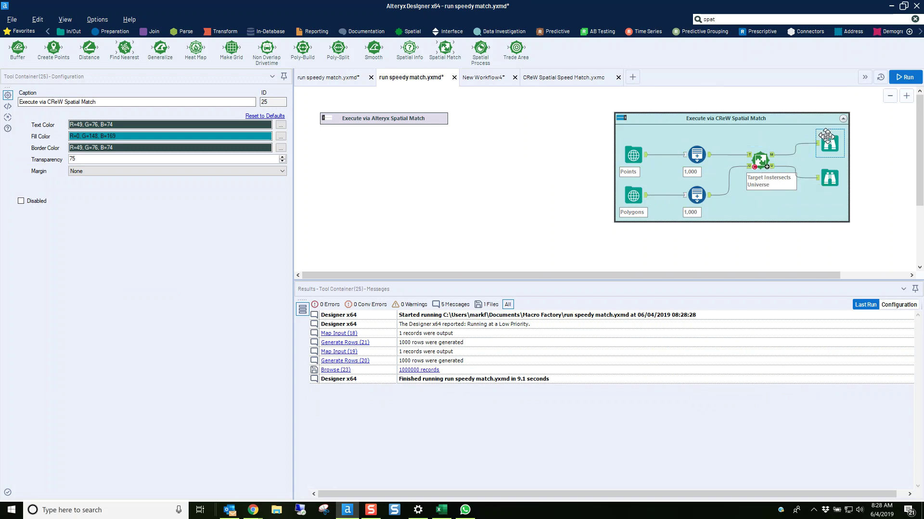
Browse the CReW macro's matched records, then glance at the two spatial match tools in New Workflow4.
{"action": "left_click", "coordinate": [829, 141]}
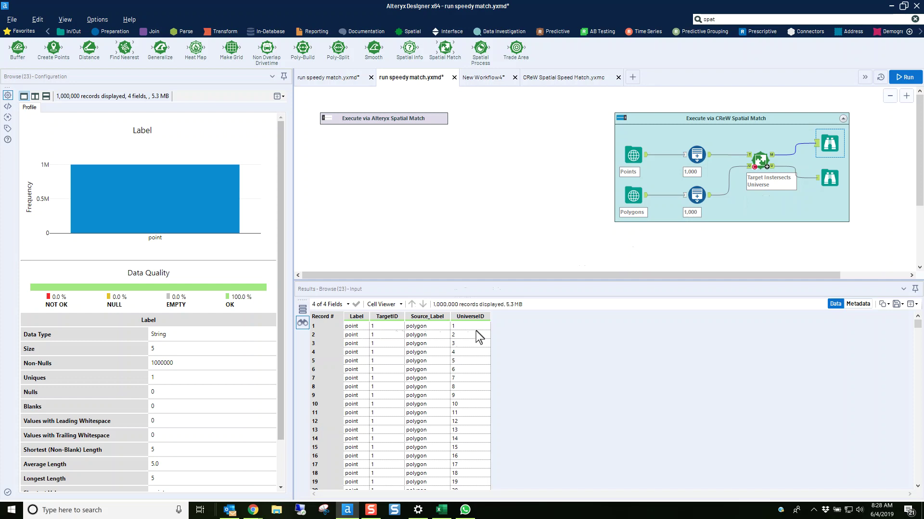
{"action": "scroll", "coordinate": [479, 339], "scroll_direction": "down", "scroll_amount": 20}
{"action": "left_click_drag", "start_coordinate": [919, 327], "coordinate": [919, 333]}
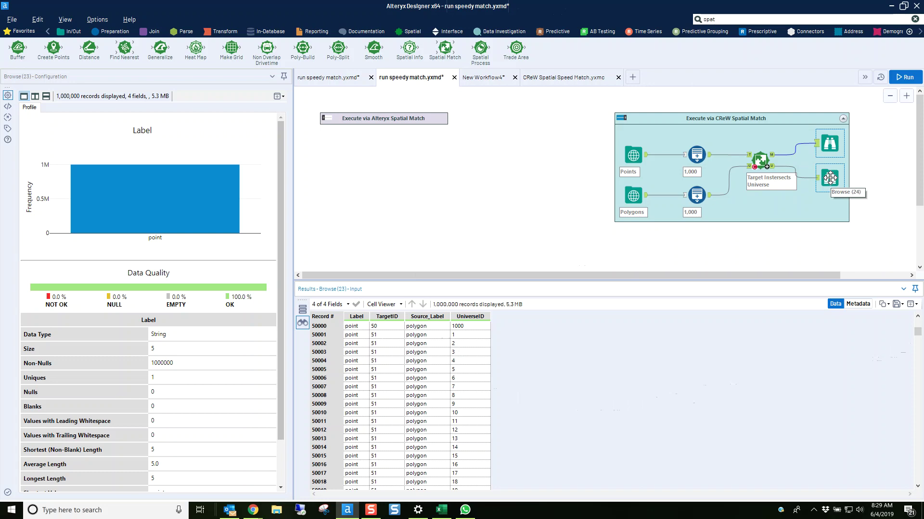
{"action": "left_click", "coordinate": [475, 77]}
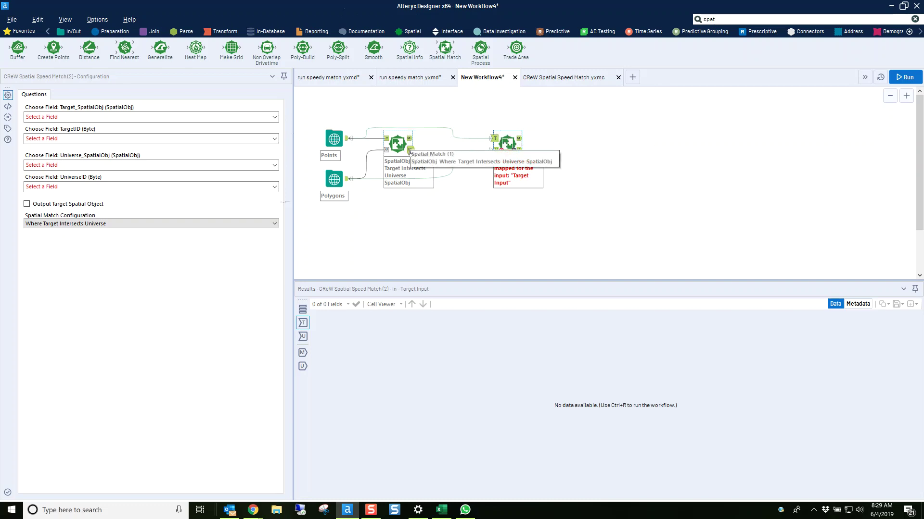
{"action": "left_click", "coordinate": [425, 79]}
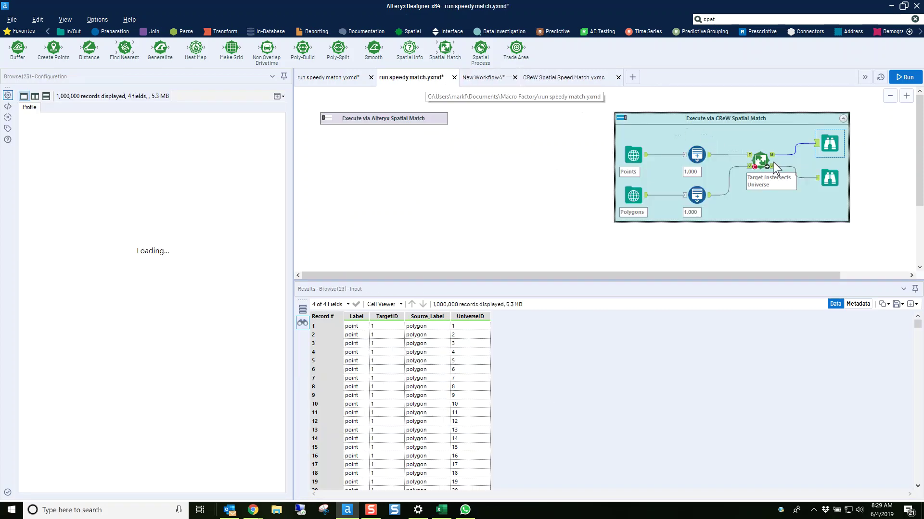
Set the condition of both row generators in the CReW Spatial Match container to RowCount <= 100.
{"action": "left_click", "coordinate": [697, 154]}
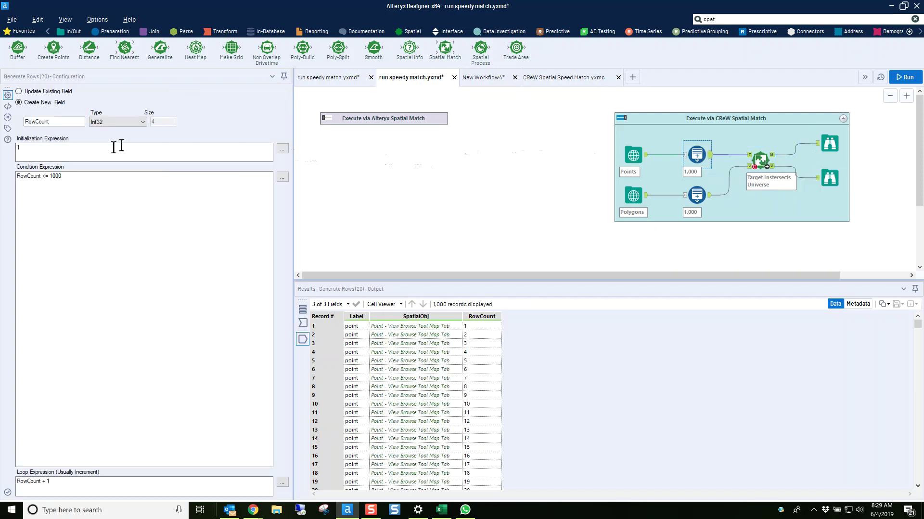
{"action": "key", "text": "BackSpace"}
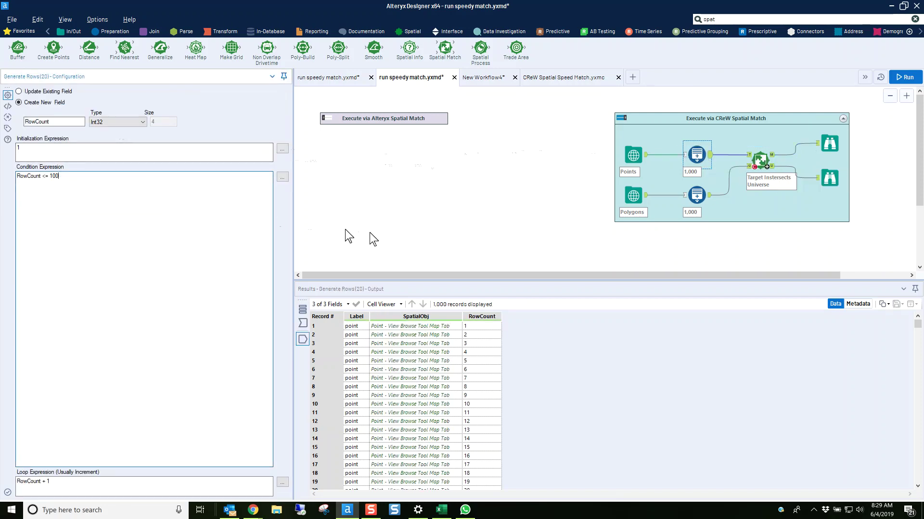
{"action": "left_click", "coordinate": [695, 194]}
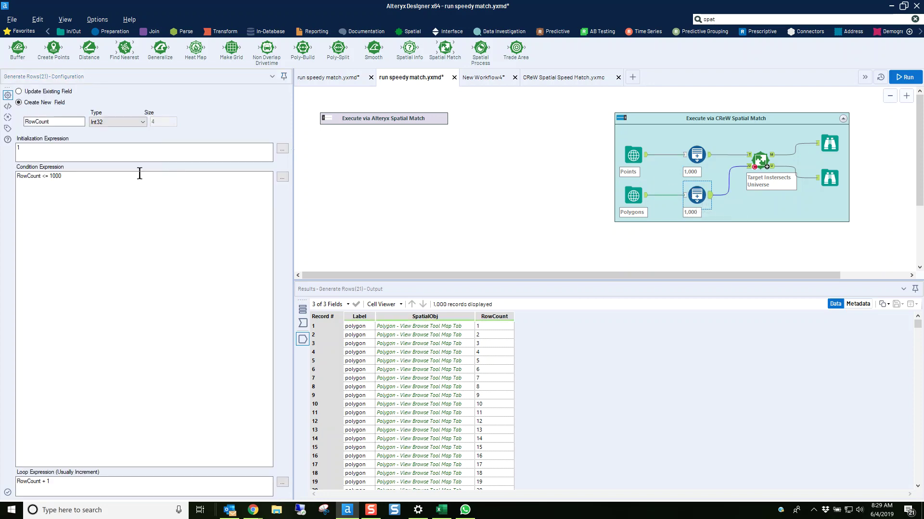
{"action": "left_click", "coordinate": [59, 176]}
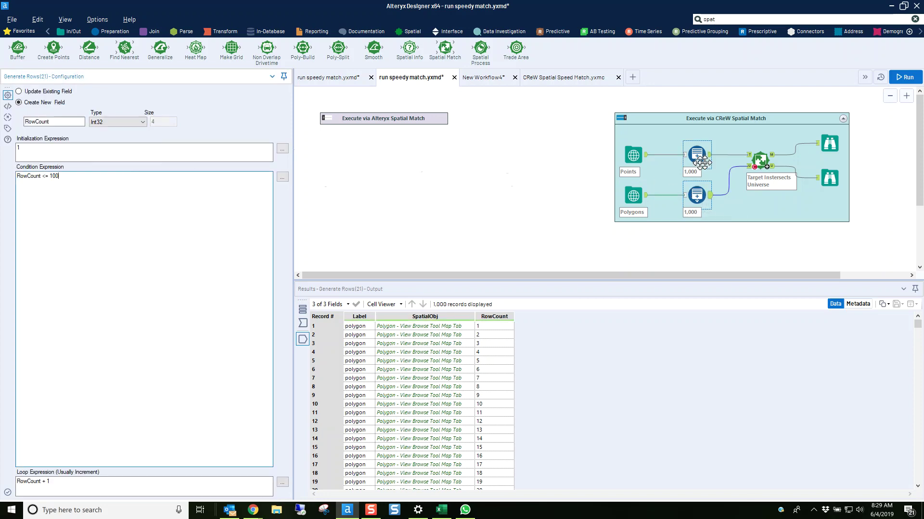
Enable Output Target Spatial Object on the CReW Spatial Match macro, run the workflow, and check its run time.
{"action": "left_click", "coordinate": [759, 158]}
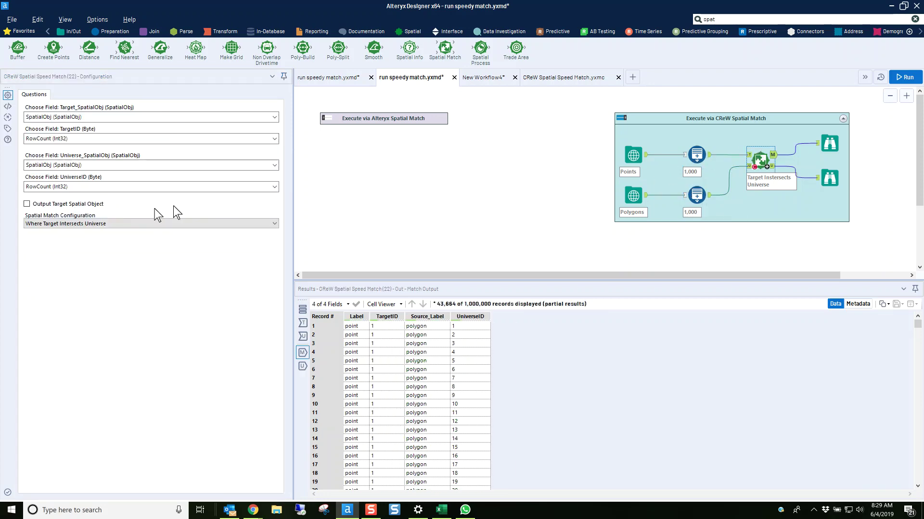
{"action": "left_click", "coordinate": [24, 203]}
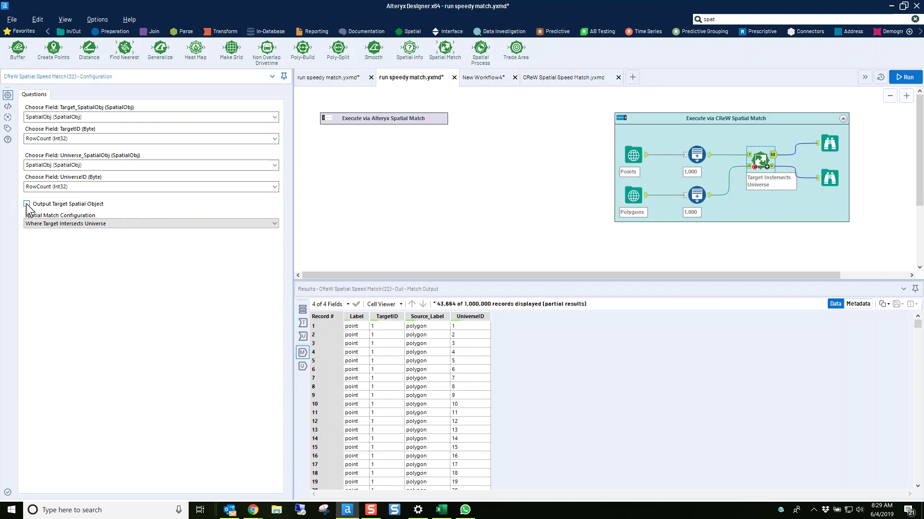
{"action": "left_click", "coordinate": [27, 204]}
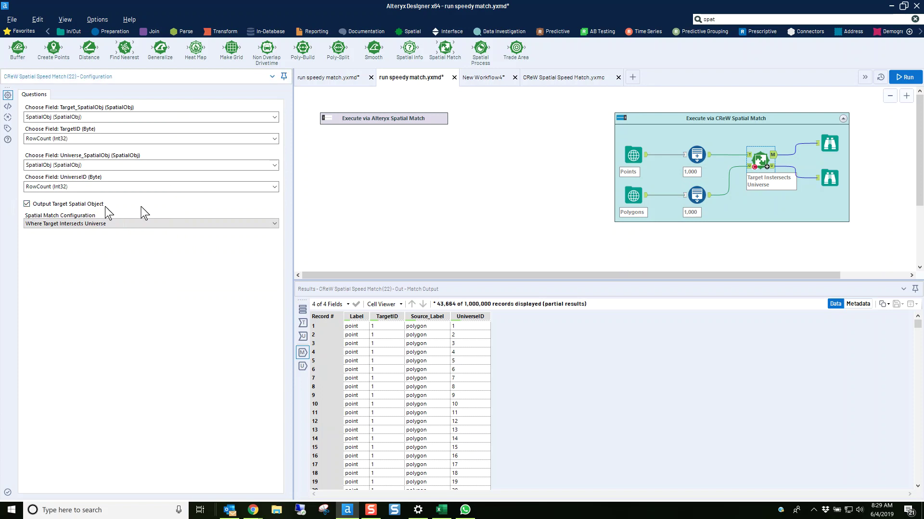
{"action": "left_click", "coordinate": [897, 78]}
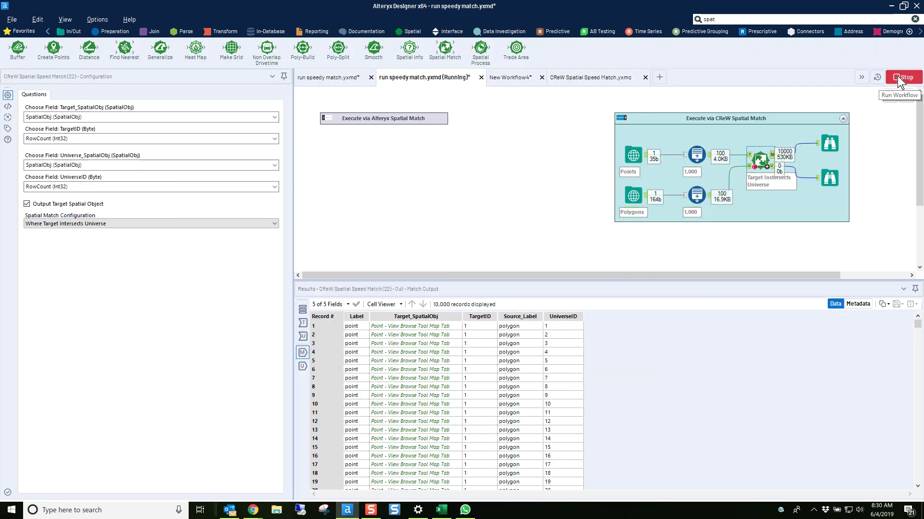
{"action": "left_click", "coordinate": [882, 117]}
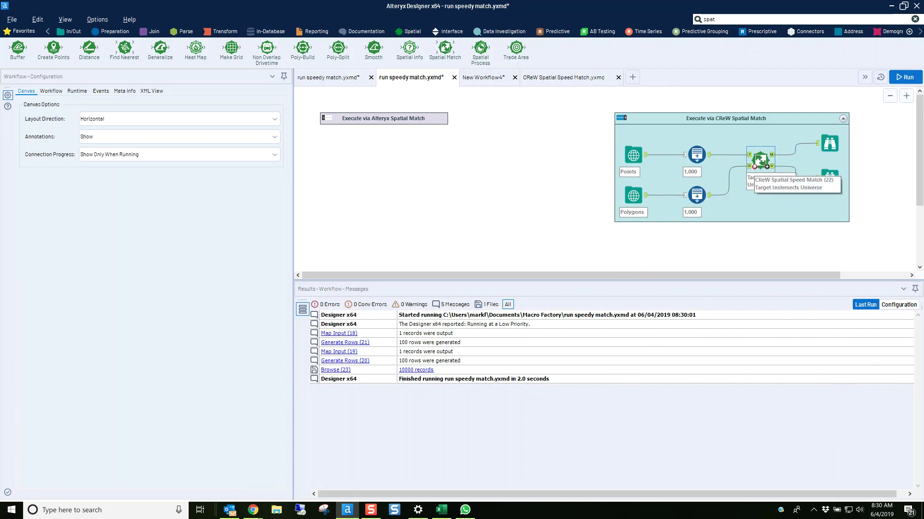
Disable Output Target Spatial Object, rerun the CReW workflow, and compare its run time with the Alteryx Spatial Match run.
{"action": "left_click", "coordinate": [758, 161]}
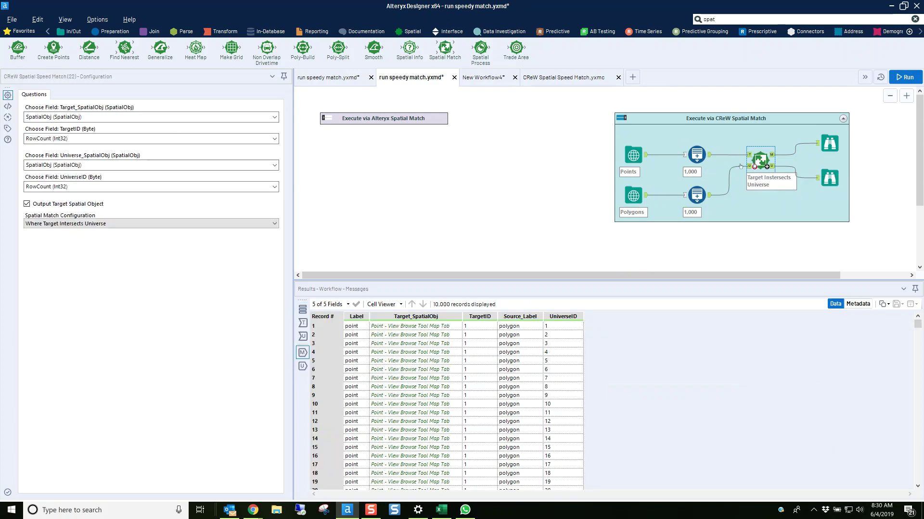
{"action": "left_click", "coordinate": [27, 204]}
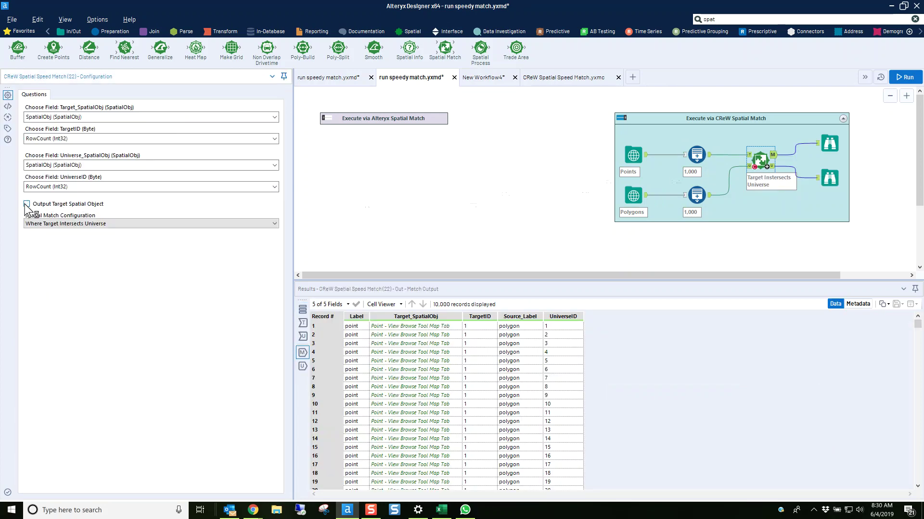
{"action": "left_click", "coordinate": [906, 78]}
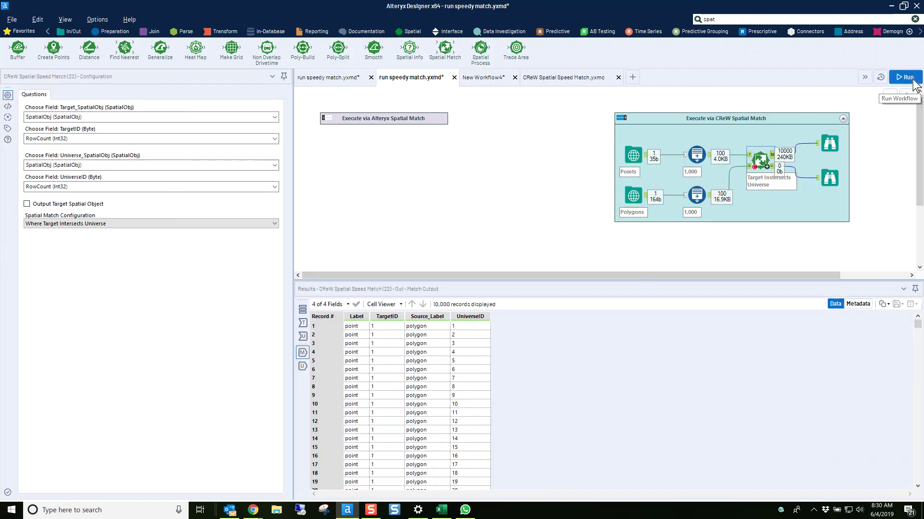
{"action": "left_click", "coordinate": [527, 189]}
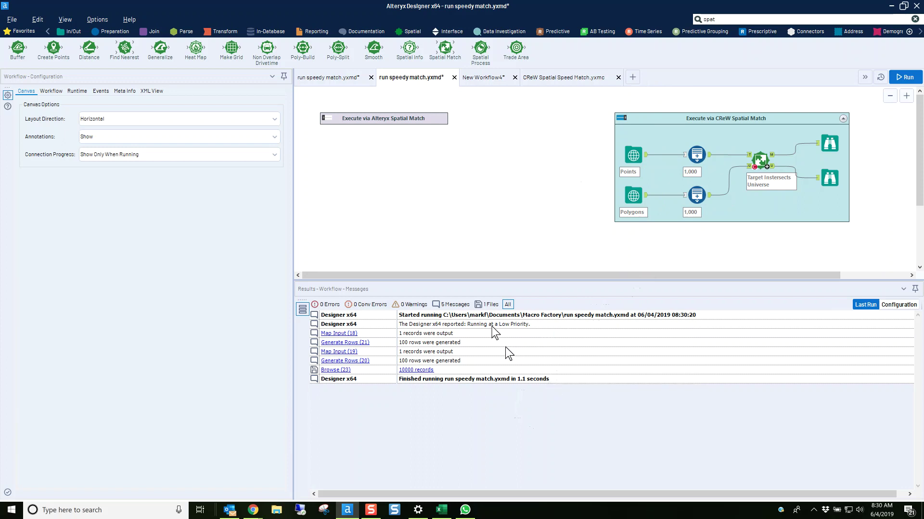
{"action": "left_click", "coordinate": [339, 80]}
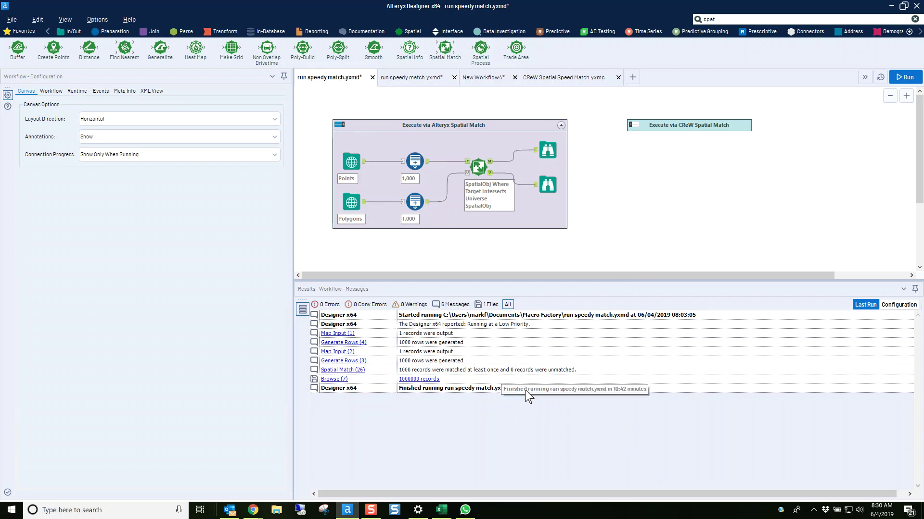
Examine the structure of the CReW Spatial Speed Match macro and the values of its Spatial Match Configuration drop-down.
{"action": "left_click", "coordinate": [555, 80]}
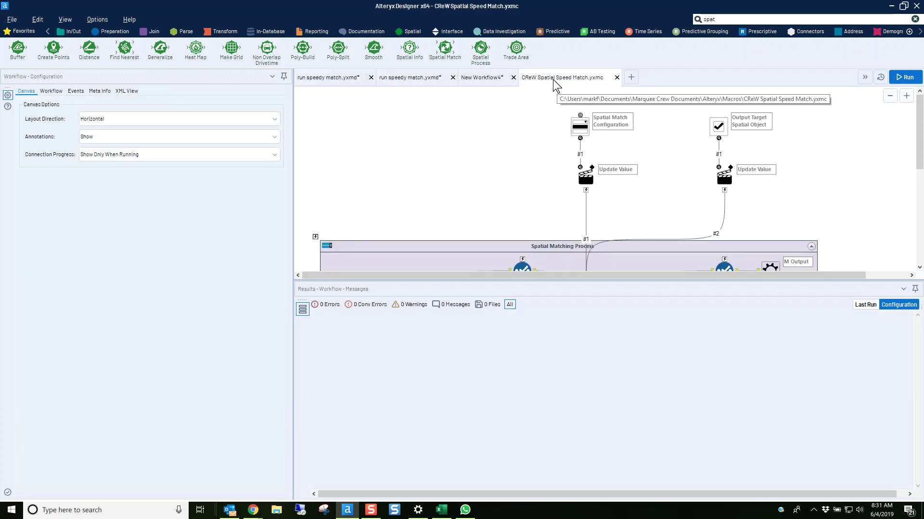
{"action": "scroll", "coordinate": [535, 163], "scroll_direction": "down", "scroll_amount": 1}
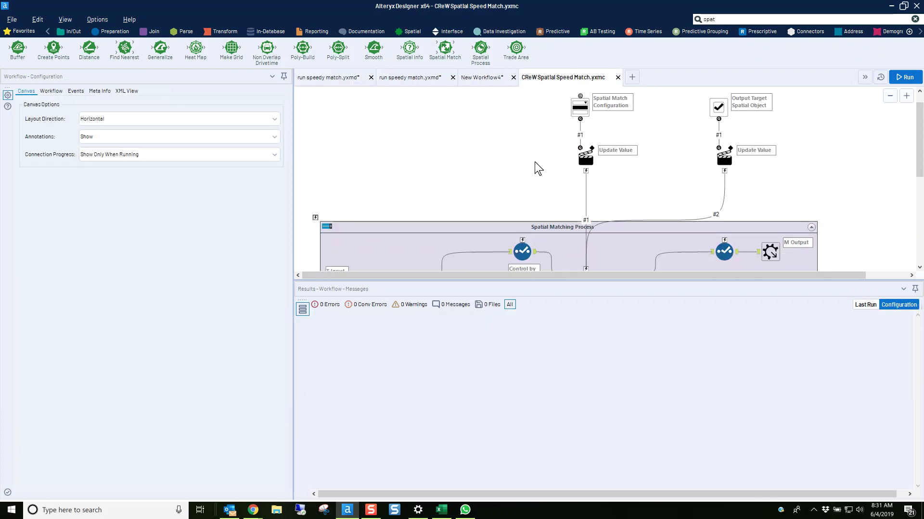
{"action": "scroll", "coordinate": [538, 168], "scroll_direction": "down", "scroll_amount": 1}
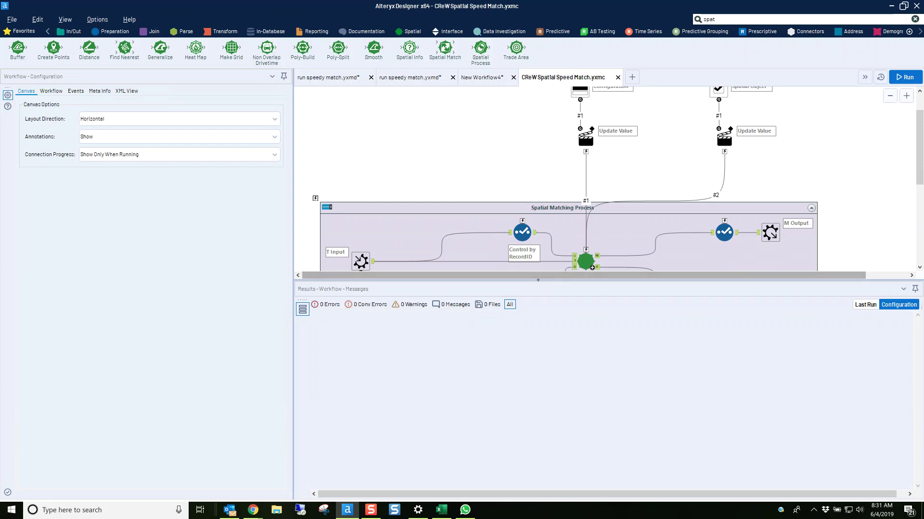
{"action": "left_click_drag", "start_coordinate": [538, 280], "coordinate": [532, 377]}
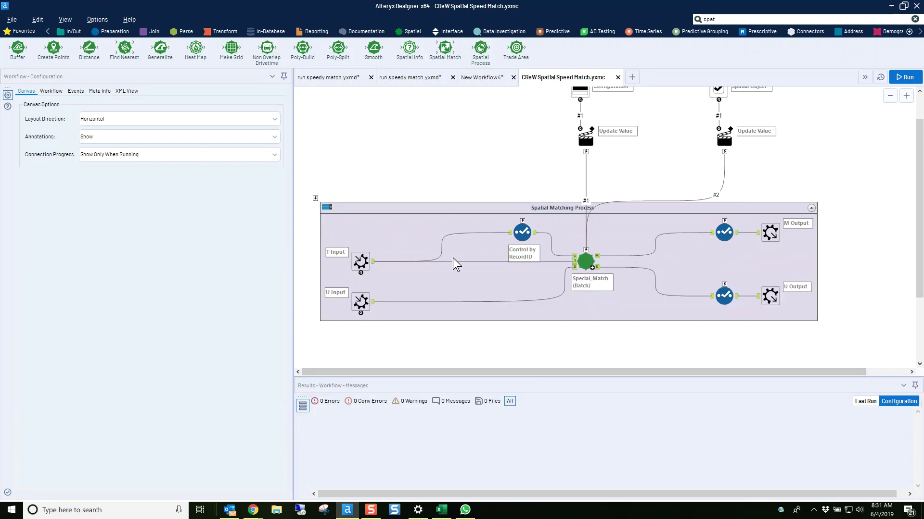
{"action": "scroll", "coordinate": [712, 238], "scroll_direction": "up", "scroll_amount": 1}
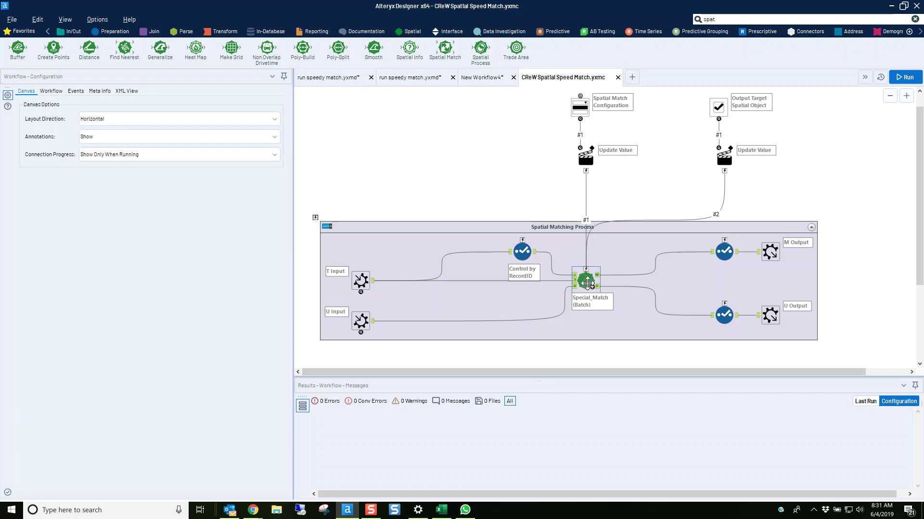
{"action": "left_click", "coordinate": [581, 107]}
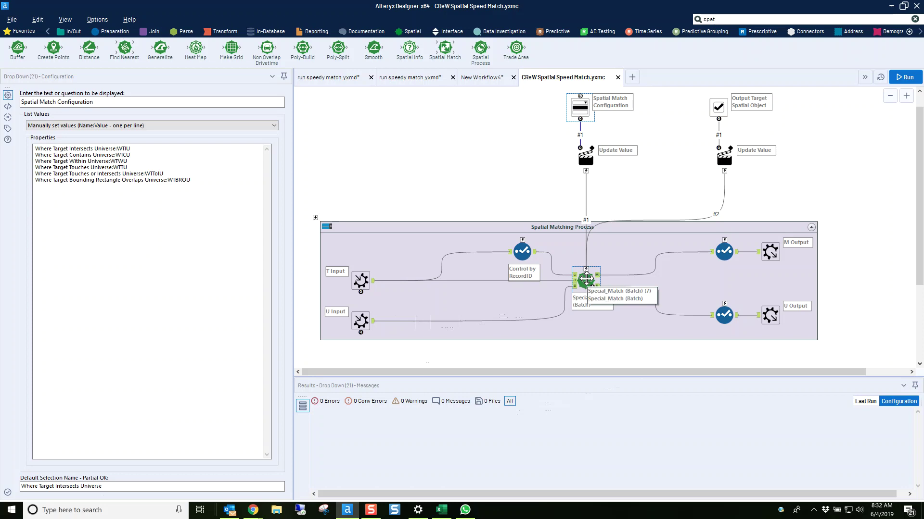
Open the nested Special_Match (Batch) macro and examine its interface controls and spatial match process.
{"action": "left_click", "coordinate": [586, 279]}
{"action": "right_click", "coordinate": [586, 279]}
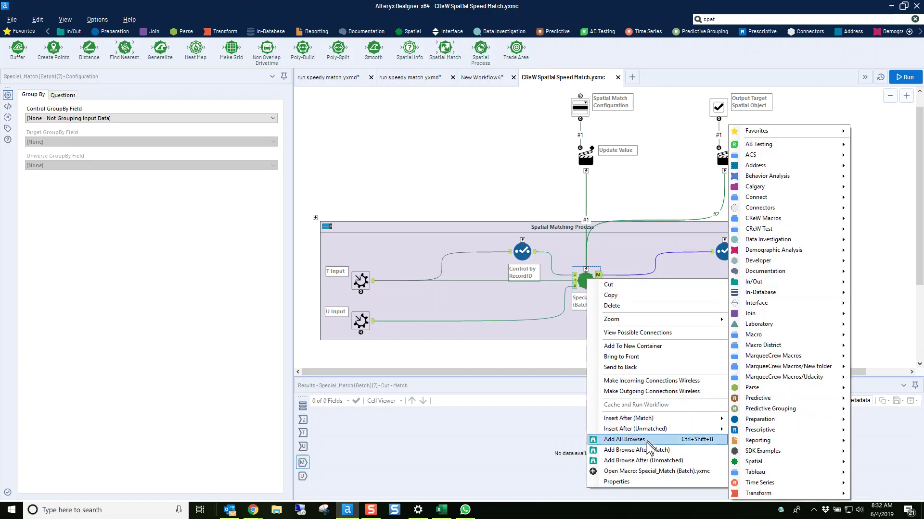
{"action": "left_click", "coordinate": [647, 470]}
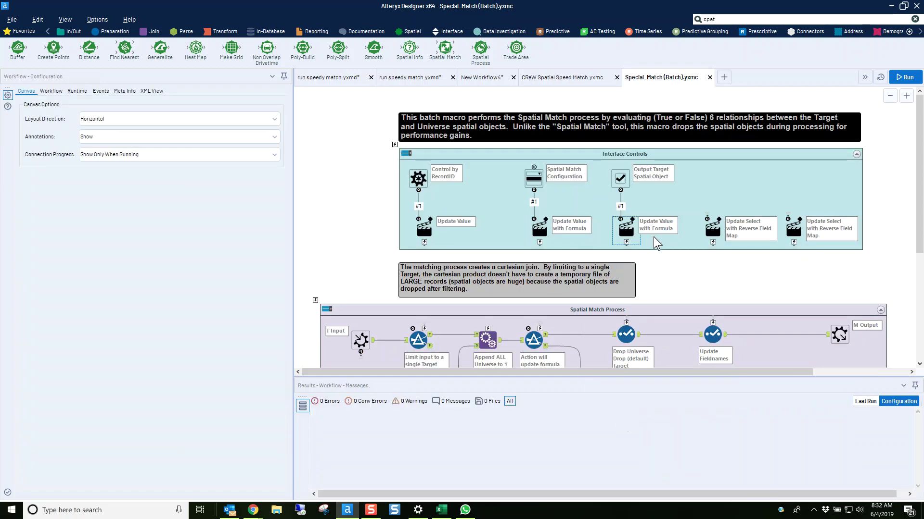
{"action": "scroll", "coordinate": [654, 237], "scroll_direction": "down", "scroll_amount": 3}
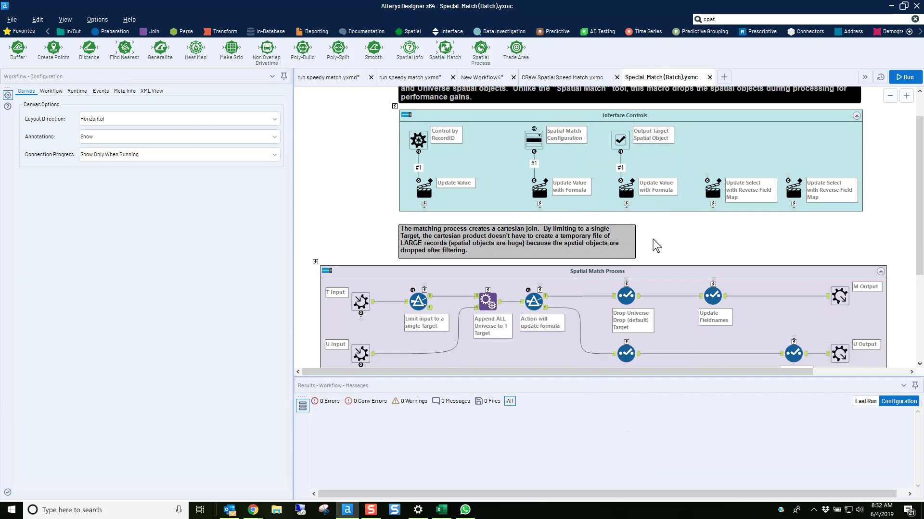
{"action": "scroll", "coordinate": [651, 240], "scroll_direction": "down", "scroll_amount": 1}
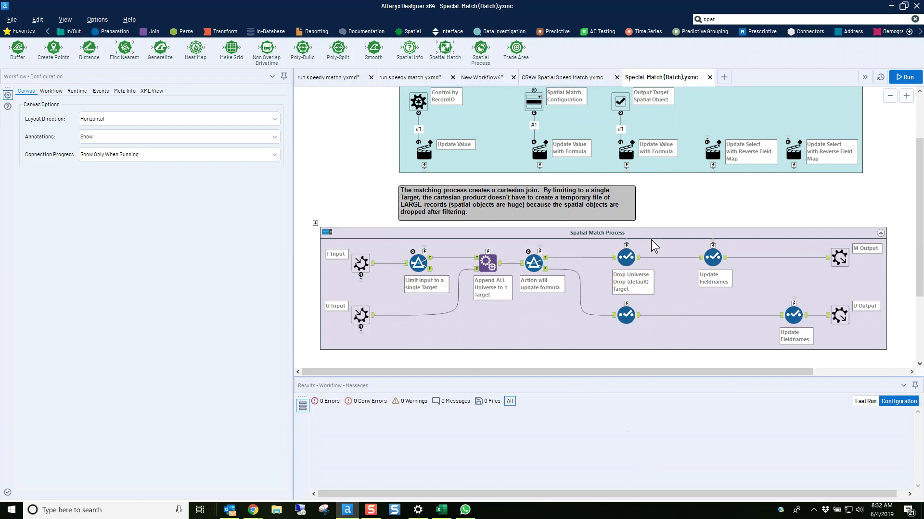
{"action": "scroll", "coordinate": [651, 240], "scroll_direction": "up", "scroll_amount": 3}
{"action": "scroll", "coordinate": [651, 240], "scroll_direction": "up", "scroll_amount": 1}
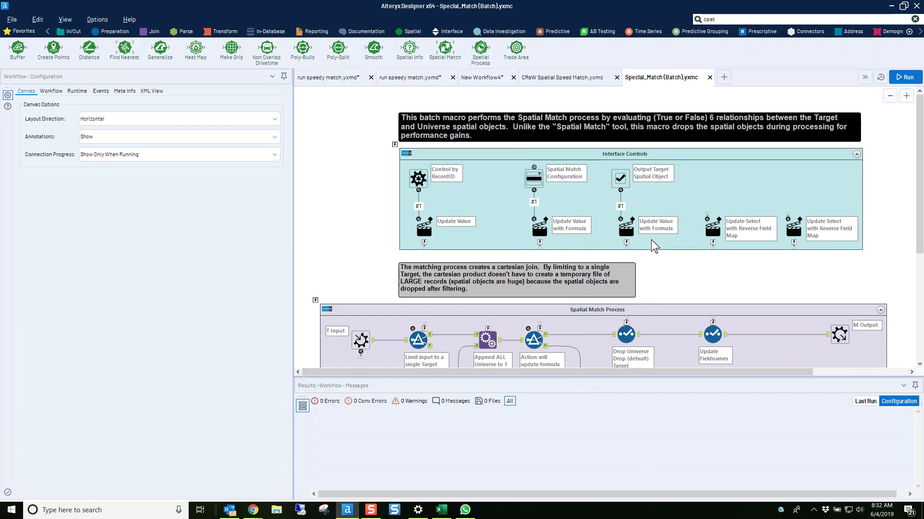
{"action": "scroll", "coordinate": [650, 241], "scroll_direction": "down", "scroll_amount": 3}
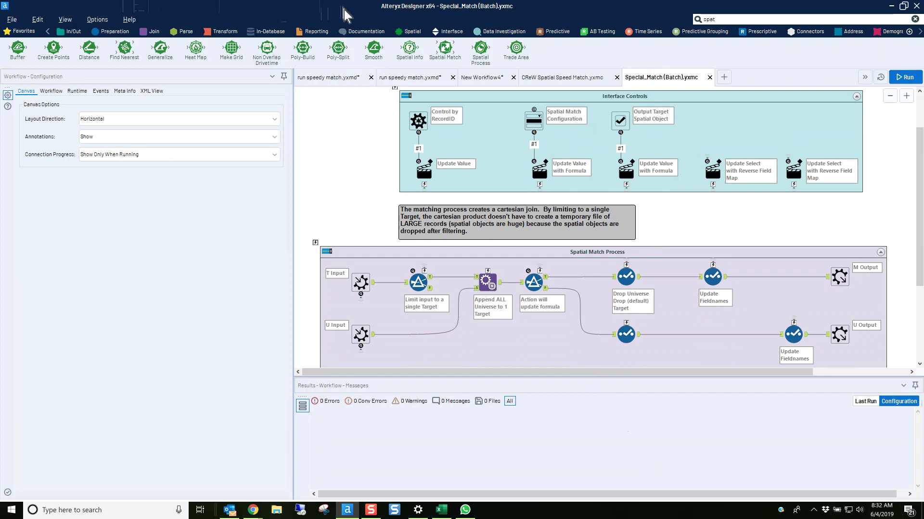
Inspect the custom expression of the filter after the append tool and browse the available Spatial functions.
{"action": "left_click", "coordinate": [401, 34]}
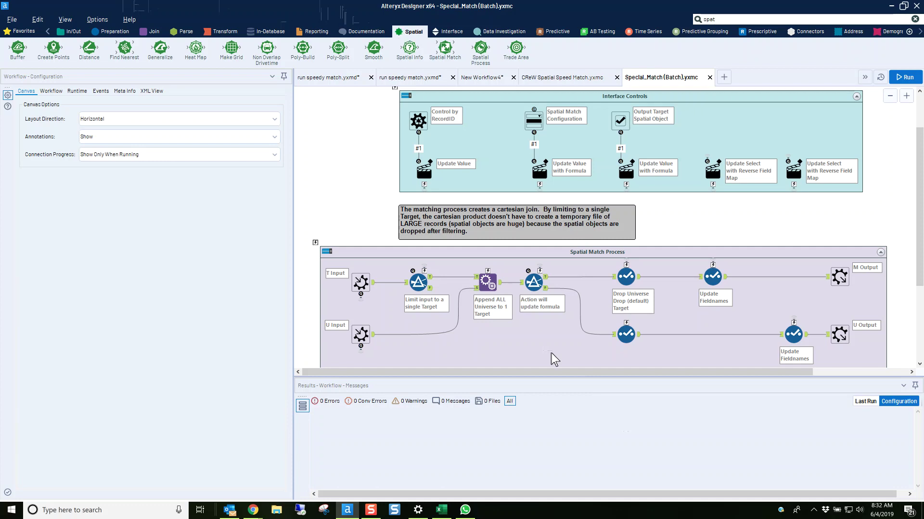
{"action": "left_click", "coordinate": [537, 281]}
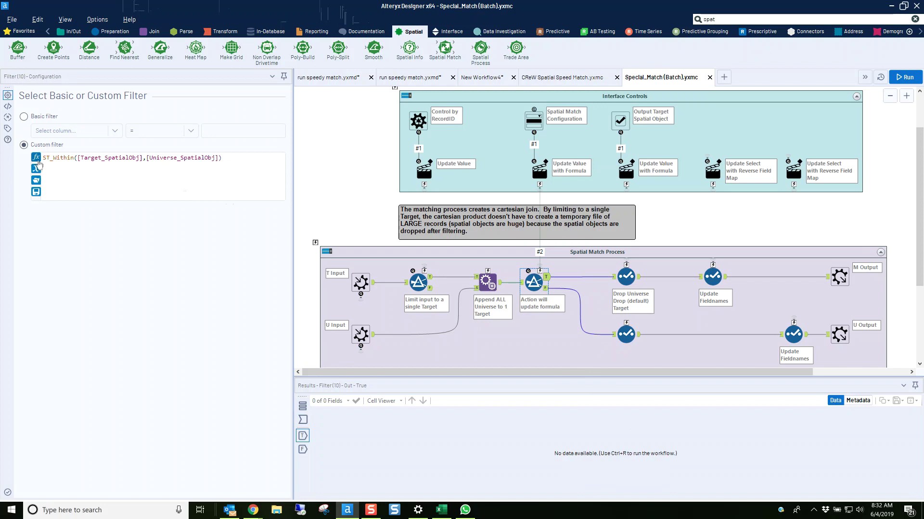
{"action": "left_click", "coordinate": [36, 159]}
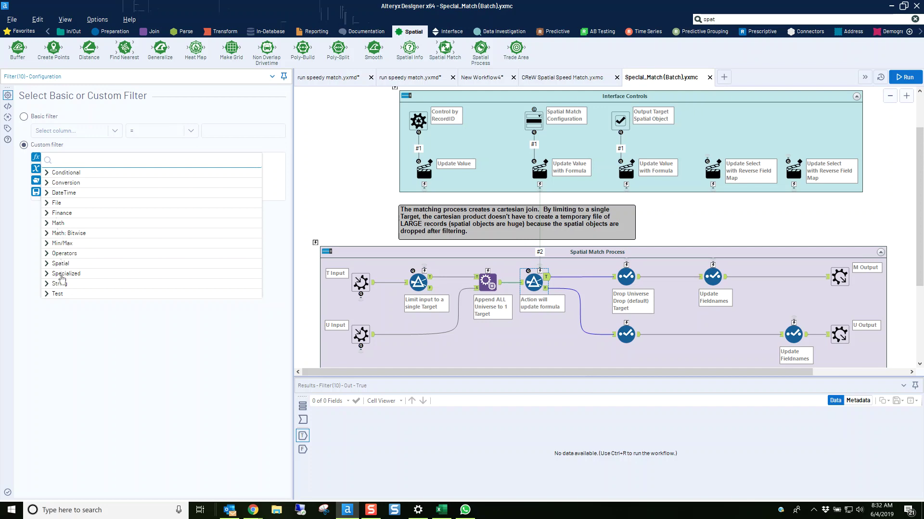
{"action": "left_click", "coordinate": [47, 263]}
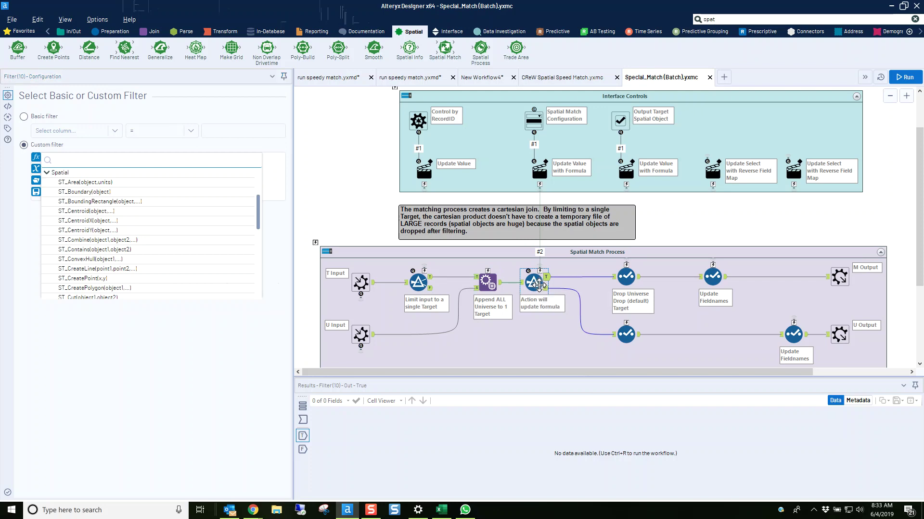
{"action": "left_click", "coordinate": [101, 155]}
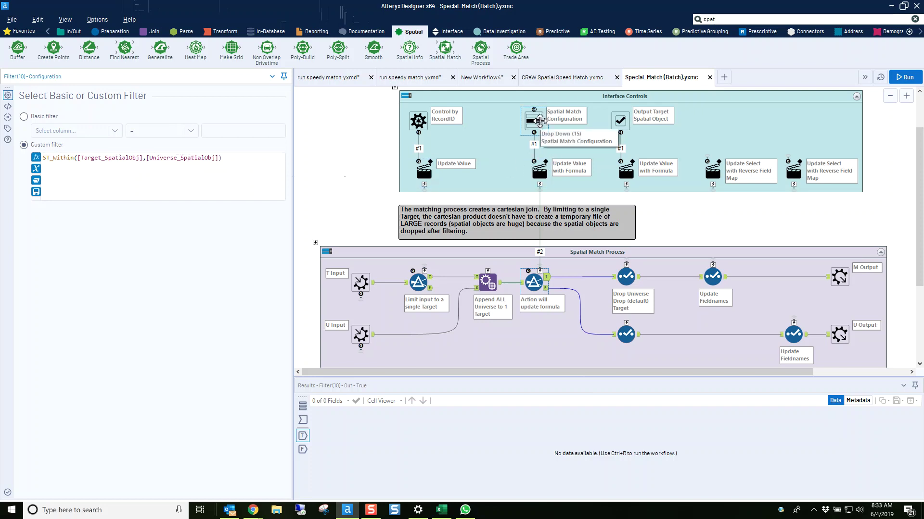
Review the Spatial Match Configuration codes in the outer macro, and read the batch macro's matching Switch formula in an enlarged editor.
{"action": "left_click", "coordinate": [558, 78]}
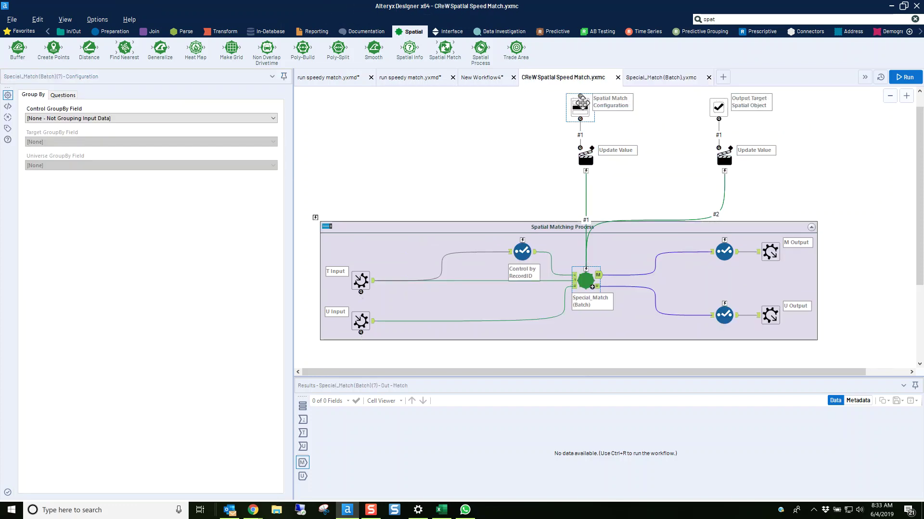
{"action": "left_click", "coordinate": [582, 104]}
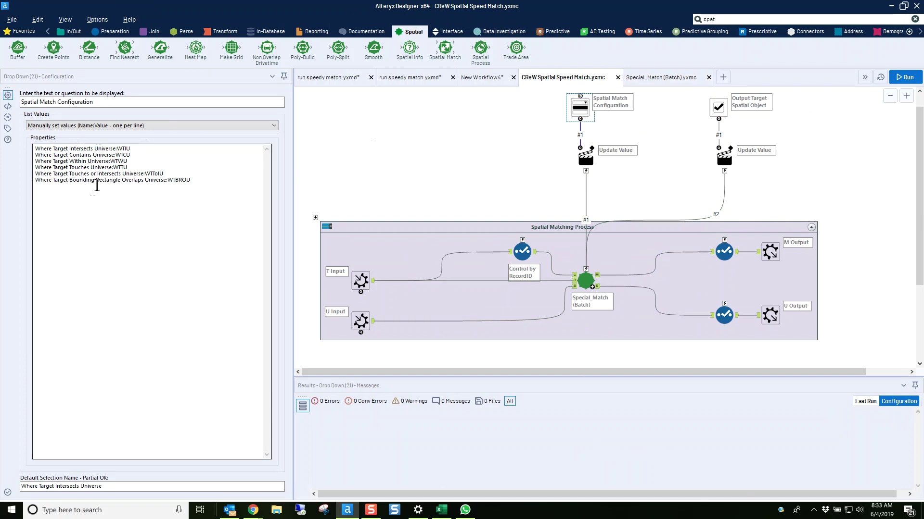
{"action": "left_click", "coordinate": [661, 78]}
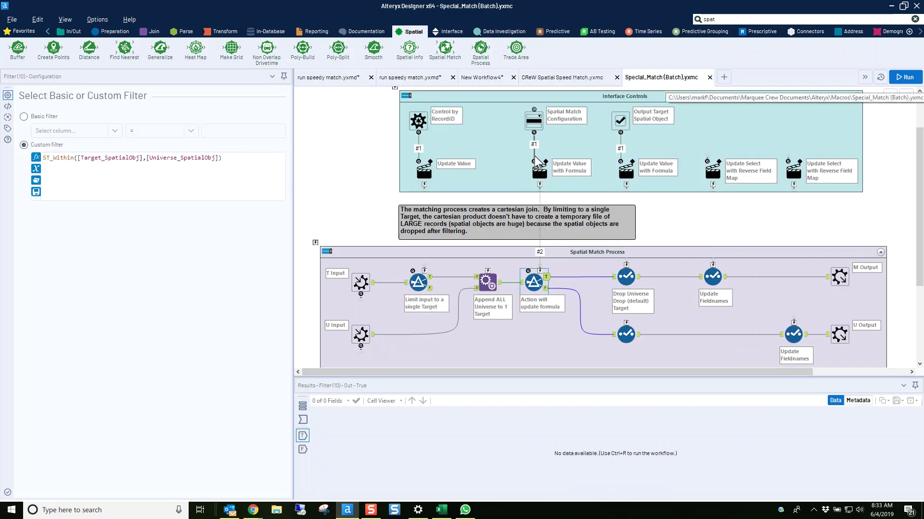
{"action": "left_click", "coordinate": [540, 169]}
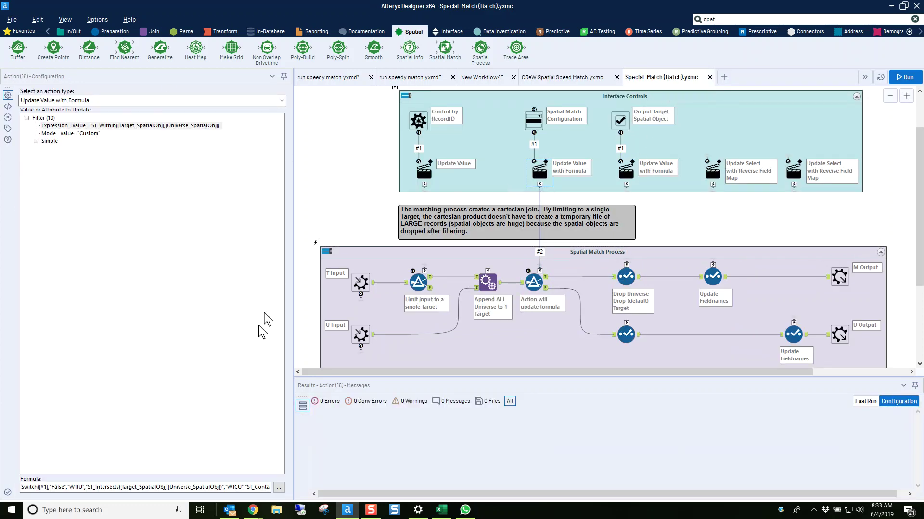
{"action": "left_click", "coordinate": [279, 487]}
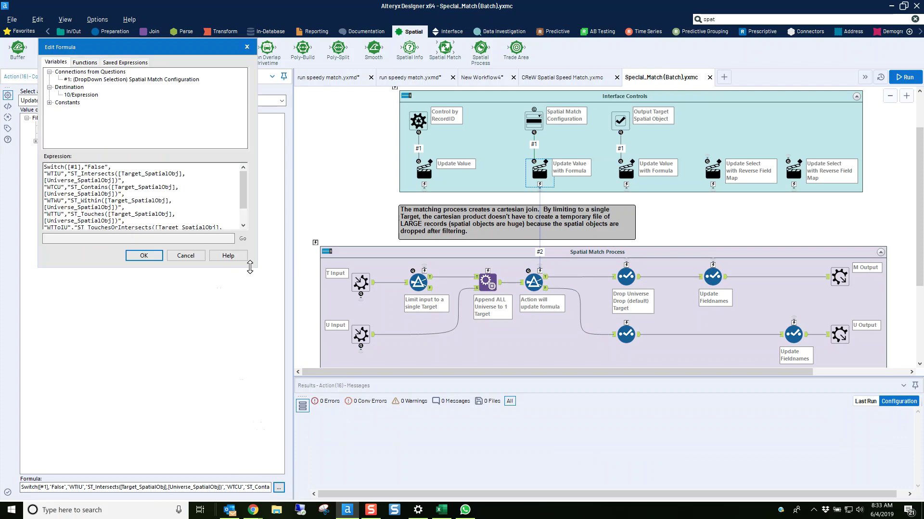
{"action": "left_click_drag", "start_coordinate": [253, 268], "coordinate": [365, 358]}
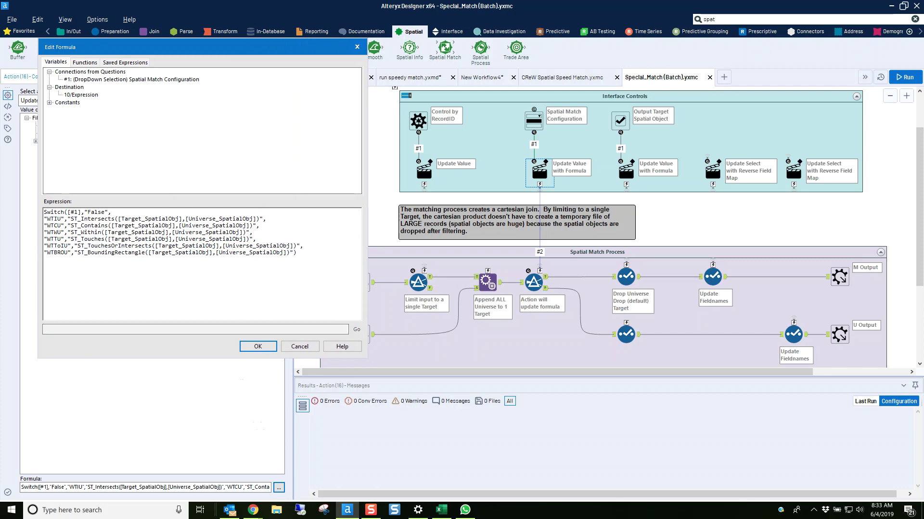
{"action": "scroll", "coordinate": [202, 250], "scroll_direction": "up", "scroll_amount": 3}
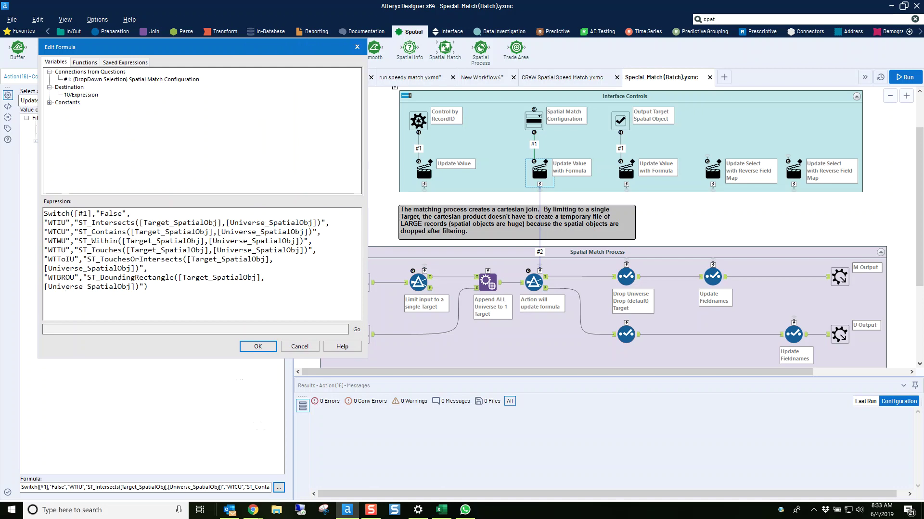
{"action": "scroll", "coordinate": [202, 259], "scroll_direction": "up", "scroll_amount": 3}
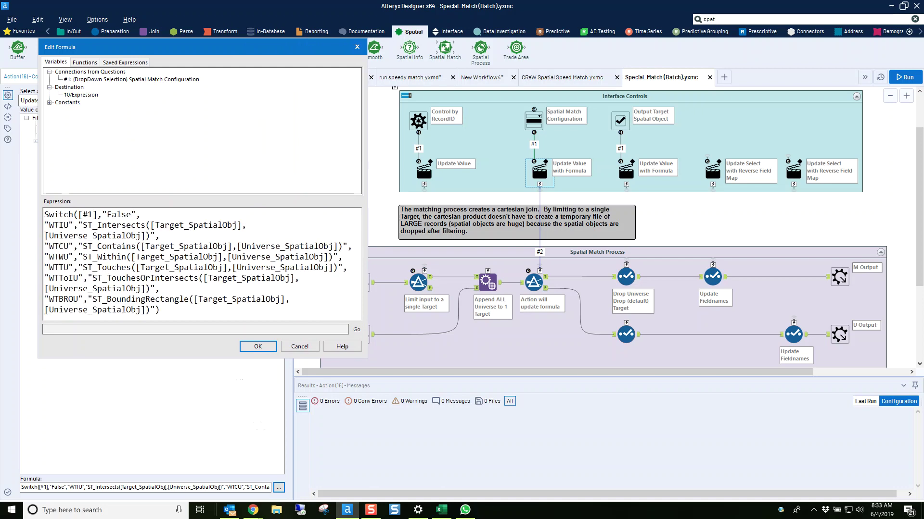
Widen the formula editor to read the Switch expression, highlight the ST_Intersects expression for WTIU, and close the editor without saving.
{"action": "scroll", "coordinate": [202, 260], "scroll_direction": "up", "scroll_amount": 1}
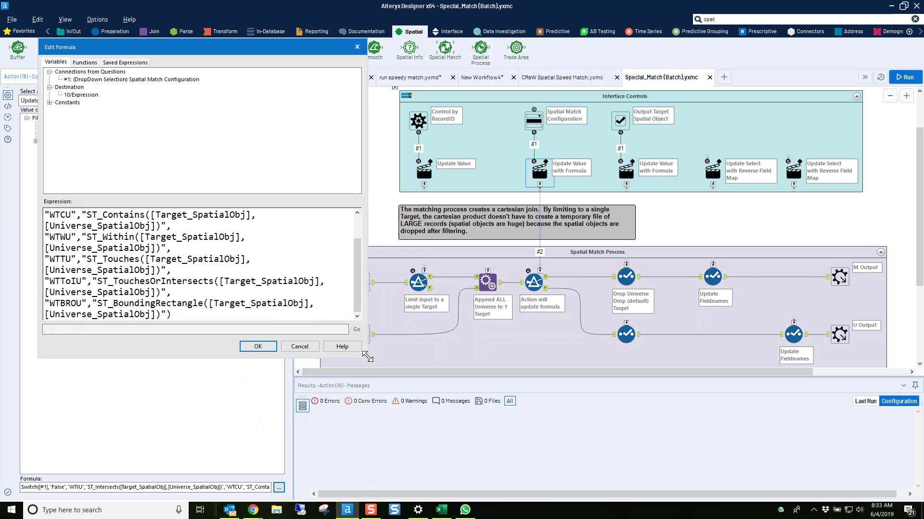
{"action": "left_click_drag", "start_coordinate": [367, 356], "coordinate": [492, 369]}
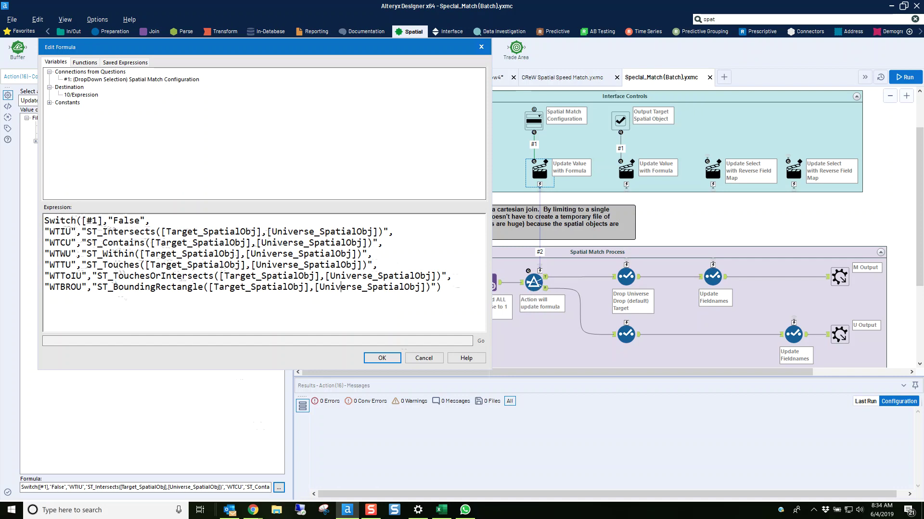
{"action": "left_click_drag", "start_coordinate": [87, 231], "coordinate": [393, 233]}
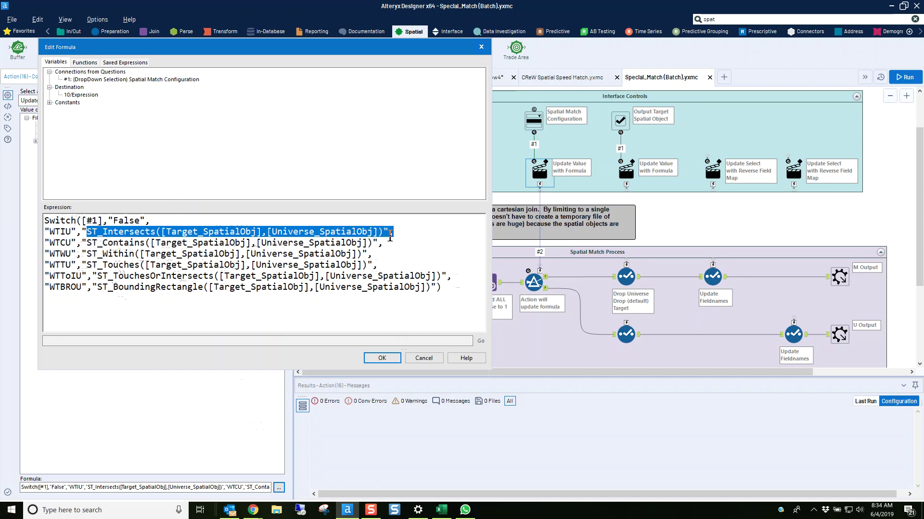
{"action": "left_click", "coordinate": [424, 358]}
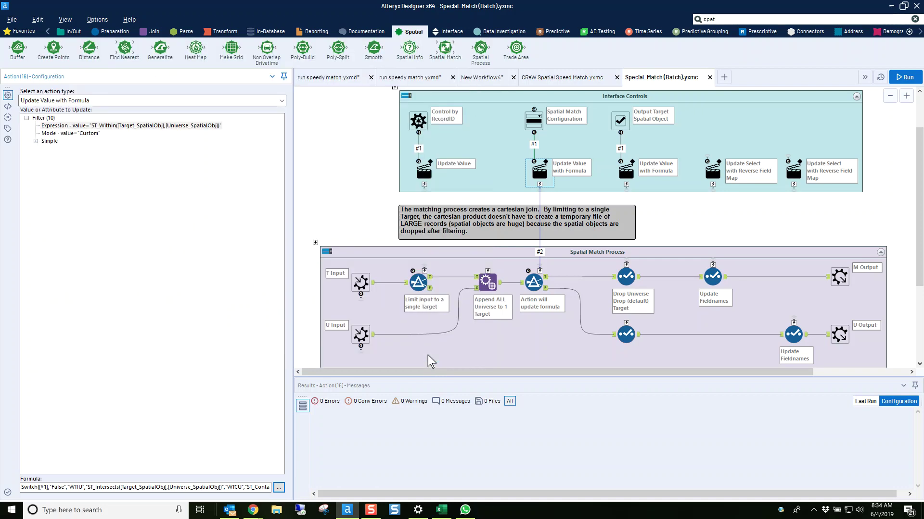
Compare the custom expression of the filter after the append tool with the Spatial Match Configuration codes in the outer macro.
{"action": "left_click", "coordinate": [534, 282]}
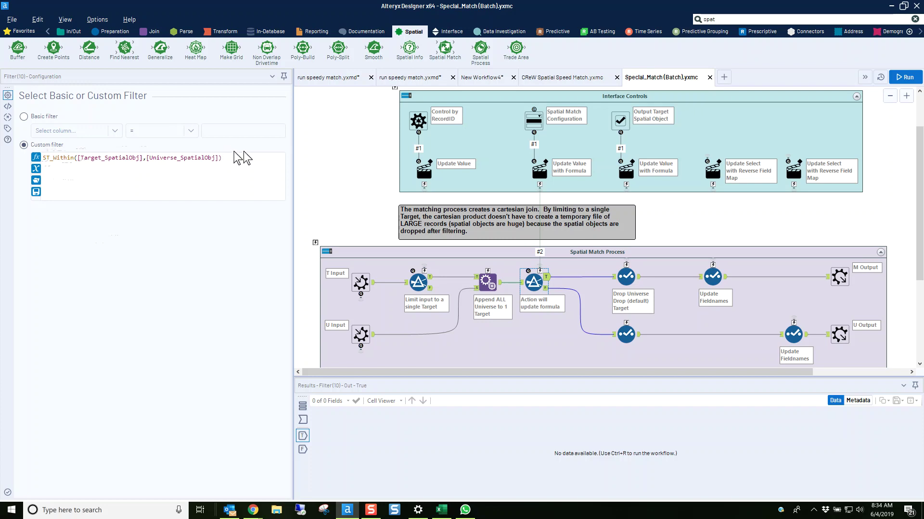
{"action": "left_click", "coordinate": [555, 79]}
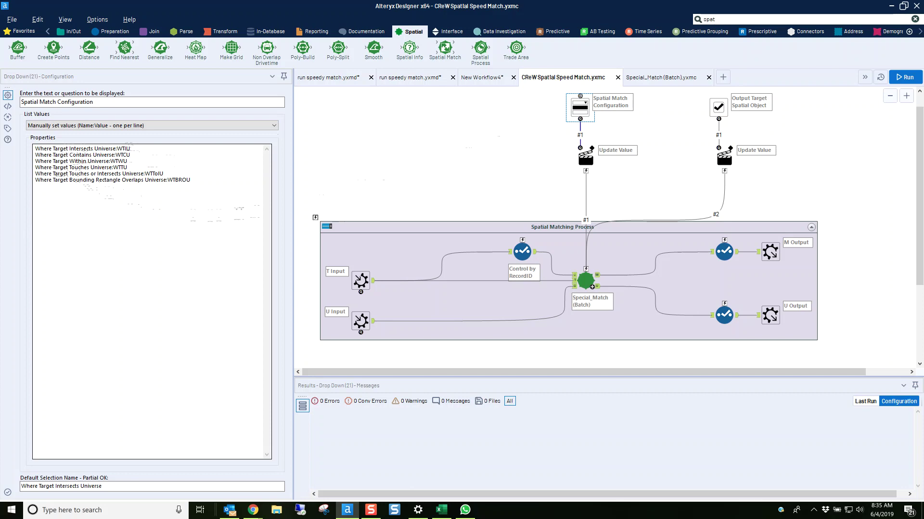
{"action": "left_click", "coordinate": [663, 78]}
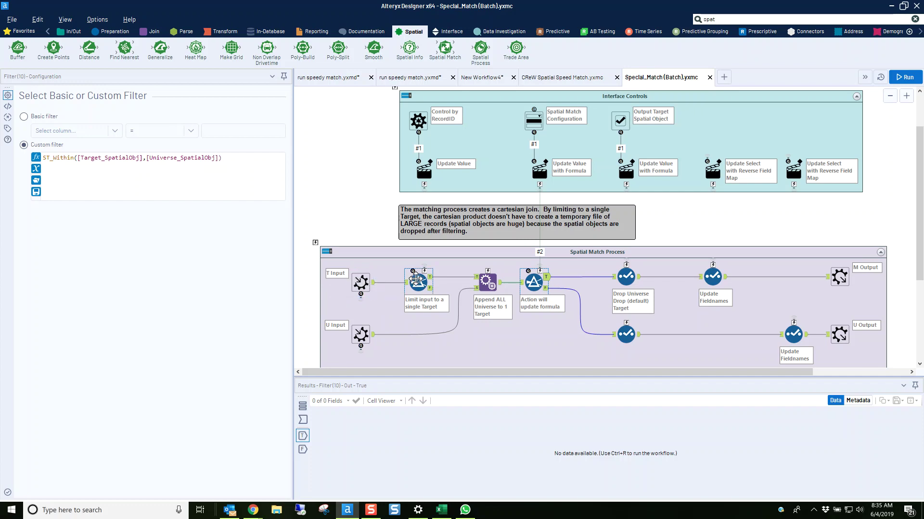
Examine the batch macro's matching tools in order: the single-target filter, Append Fields, the spatial filter, and the Select that drops spatial objects.
{"action": "left_click", "coordinate": [417, 279]}
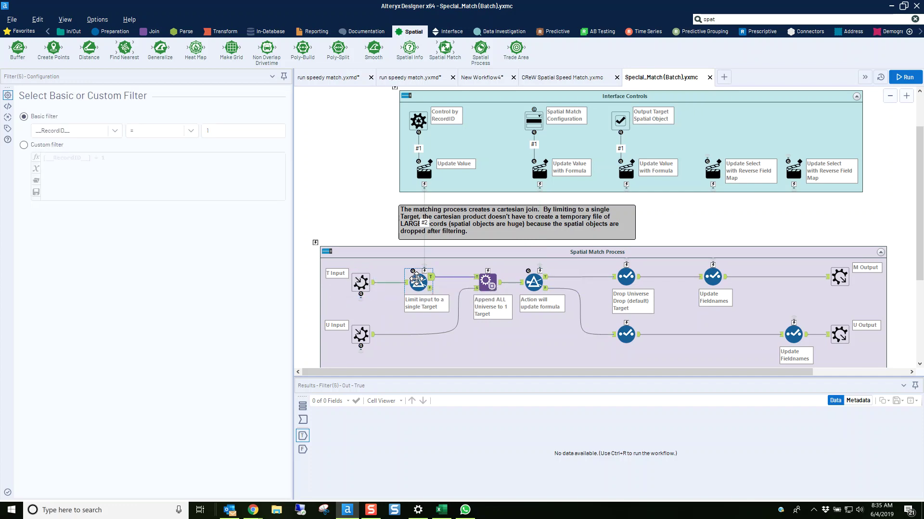
{"action": "left_click", "coordinate": [211, 131]}
{"action": "left_click", "coordinate": [488, 283]}
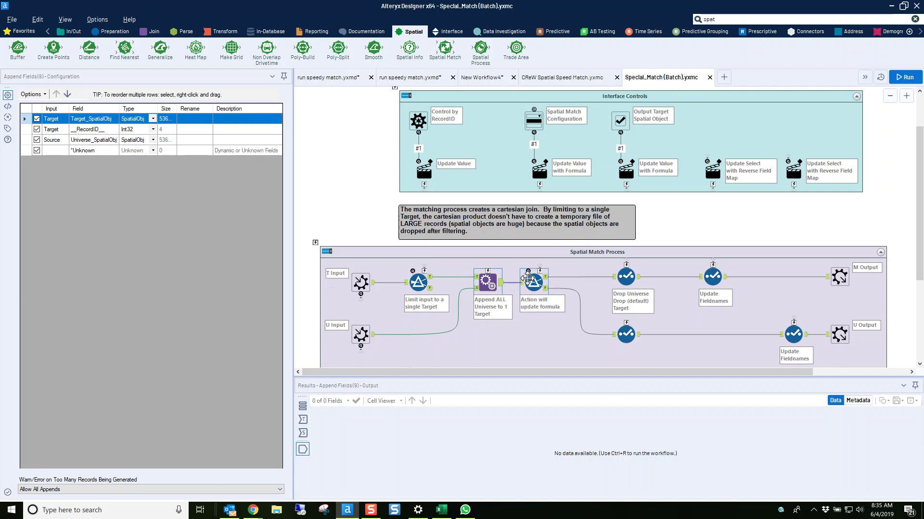
{"action": "left_click", "coordinate": [529, 279]}
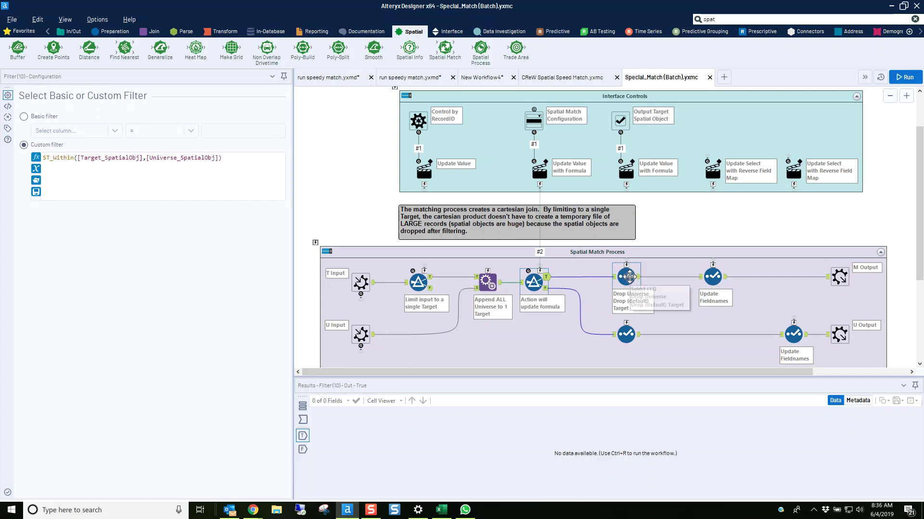
{"action": "left_click", "coordinate": [630, 277]}
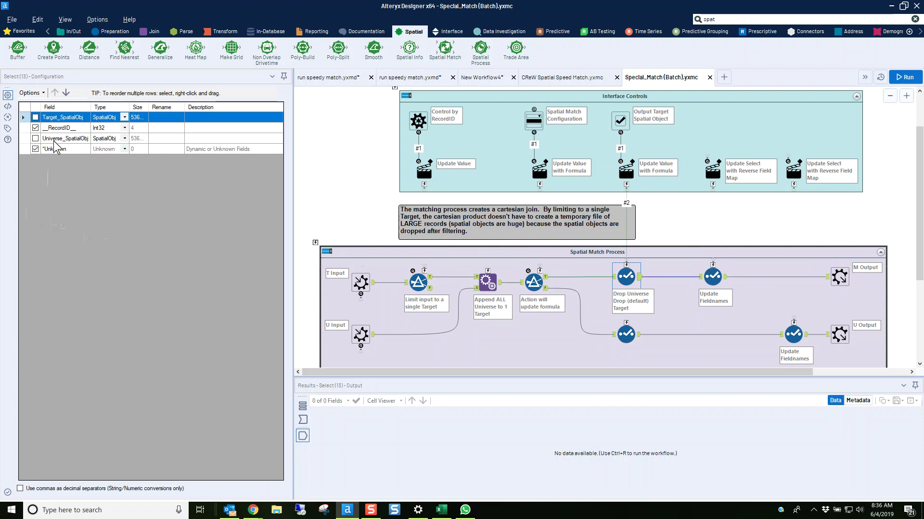
Set Connection Progress to Show in the workflow that executes via Alteryx Spatial Match.
{"action": "left_click", "coordinate": [340, 79]}
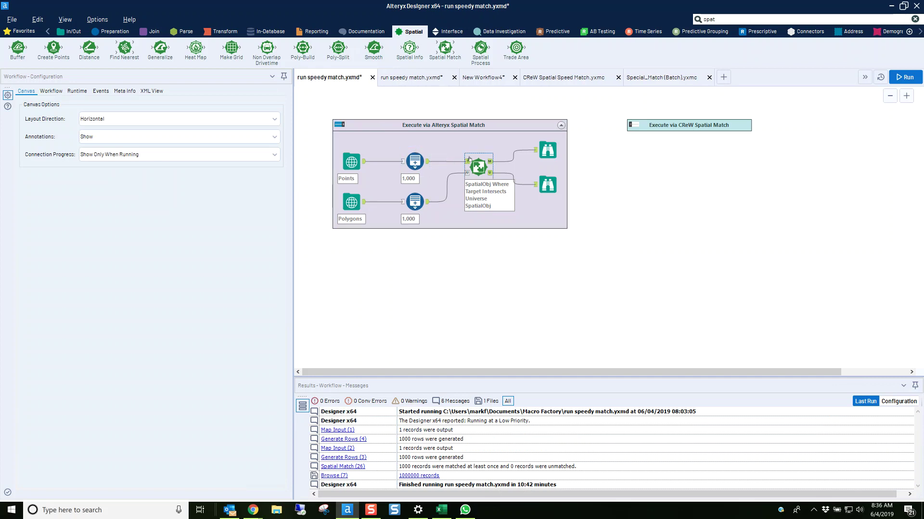
{"action": "left_click", "coordinate": [134, 152]}
{"action": "left_click", "coordinate": [116, 172]}
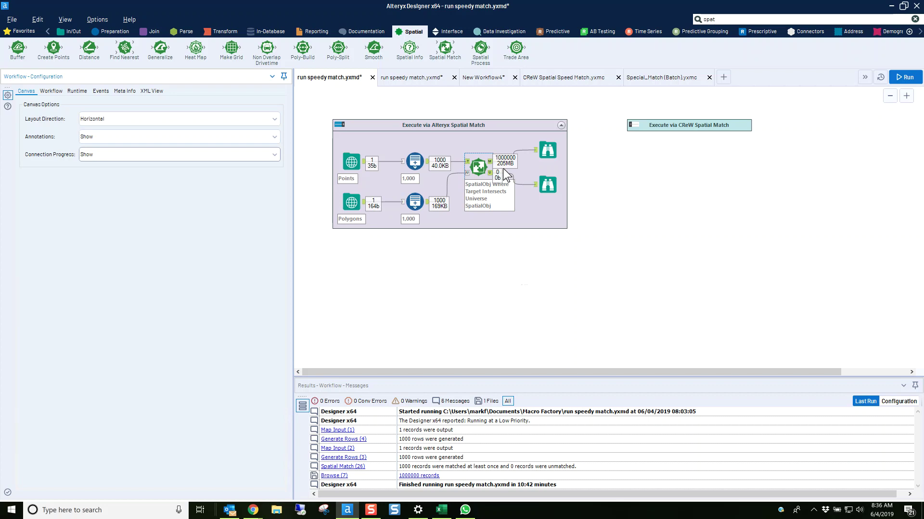
Review the batch macro and the outer macro again, and compare the CReW and standard Spatial Match workflows with their run messages.
{"action": "left_click", "coordinate": [670, 81]}
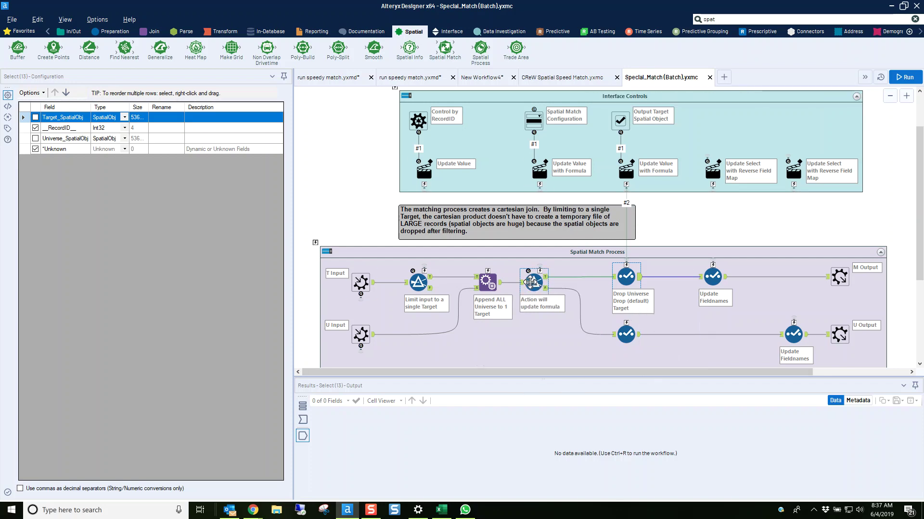
{"action": "left_click", "coordinate": [557, 73]}
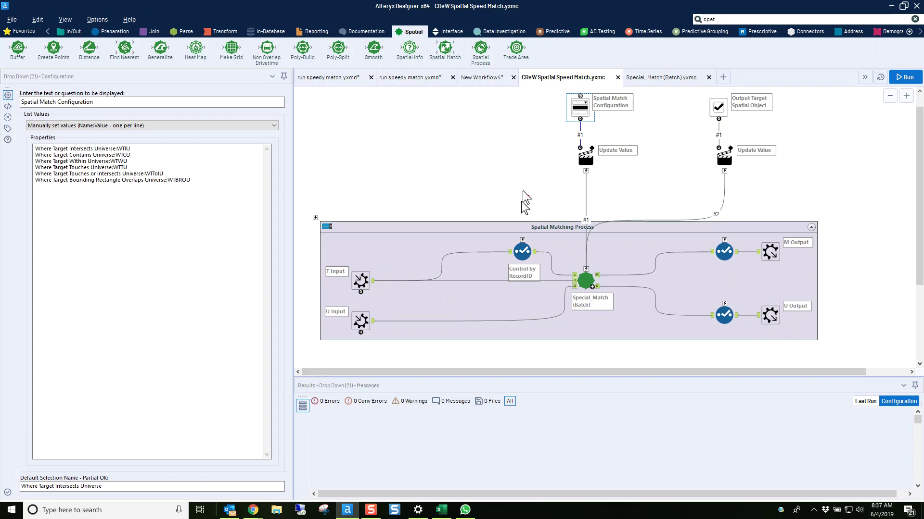
{"action": "left_click", "coordinate": [410, 81]}
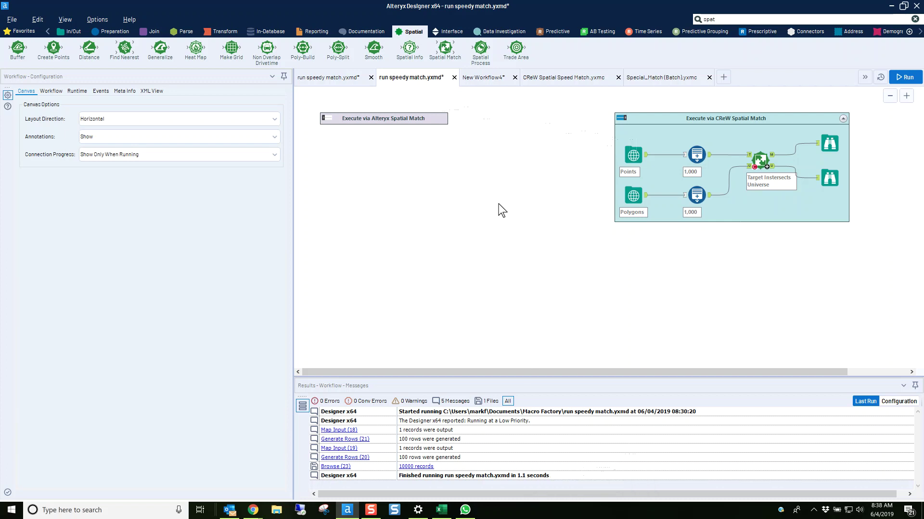
{"action": "left_click", "coordinate": [340, 83]}
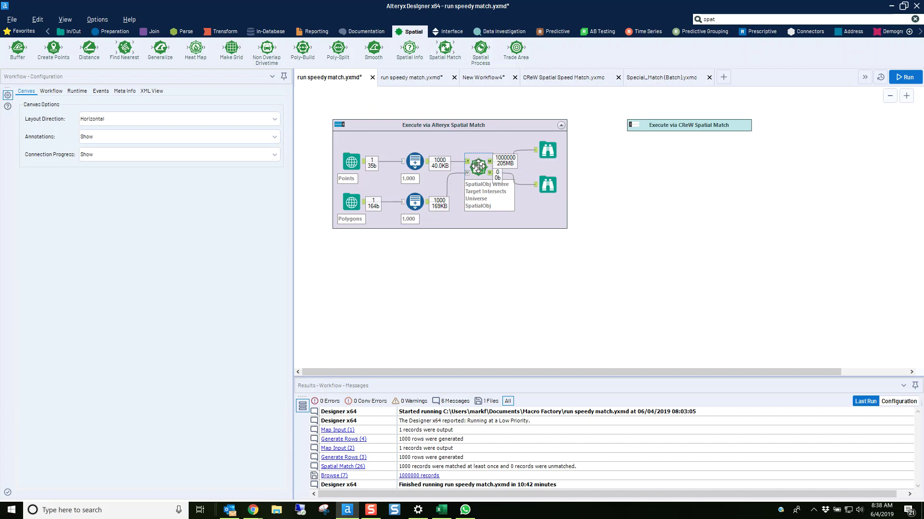
{"action": "mouse_move", "coordinate": [370, 515]}
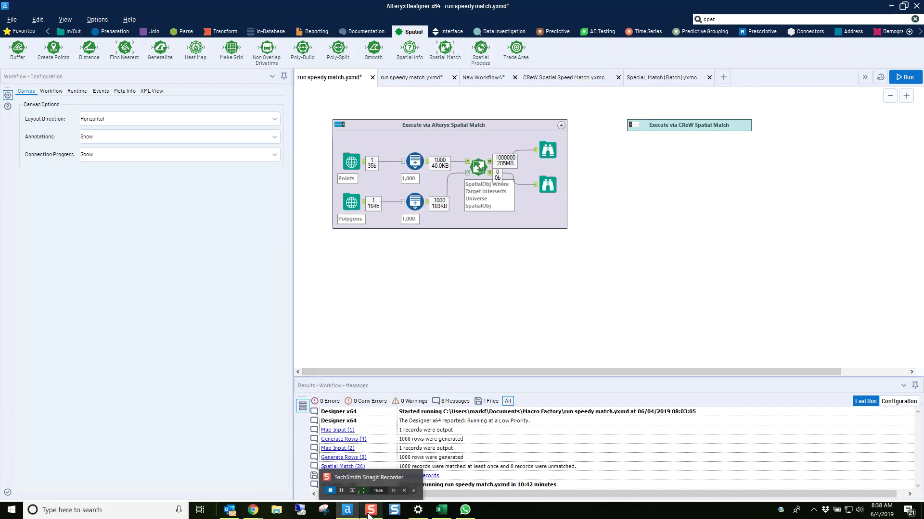